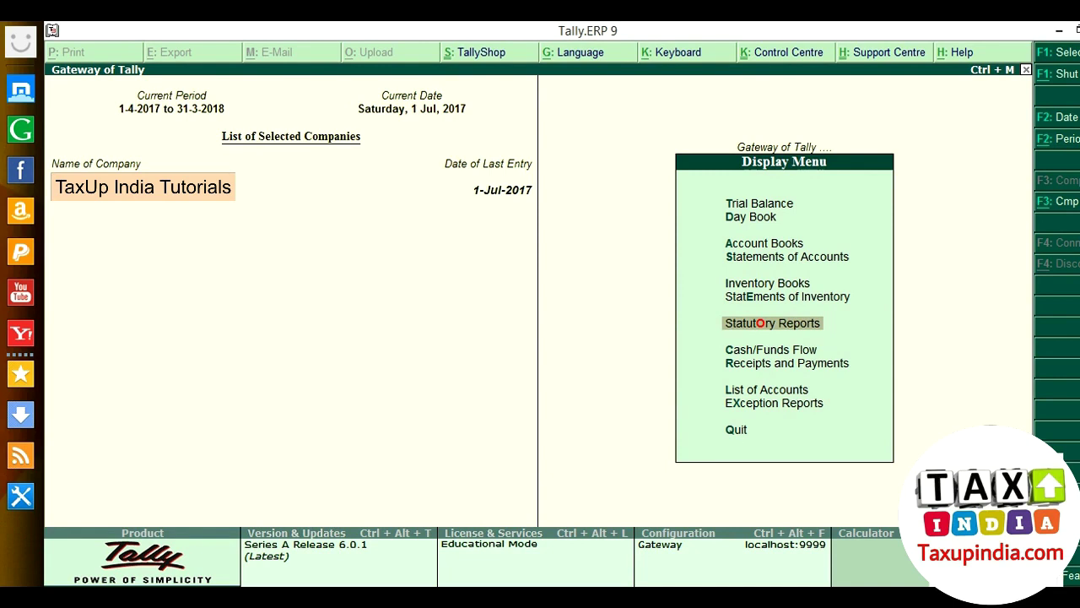
Open the list of voucher types for alteration from the accounts masters.
key(Escape)
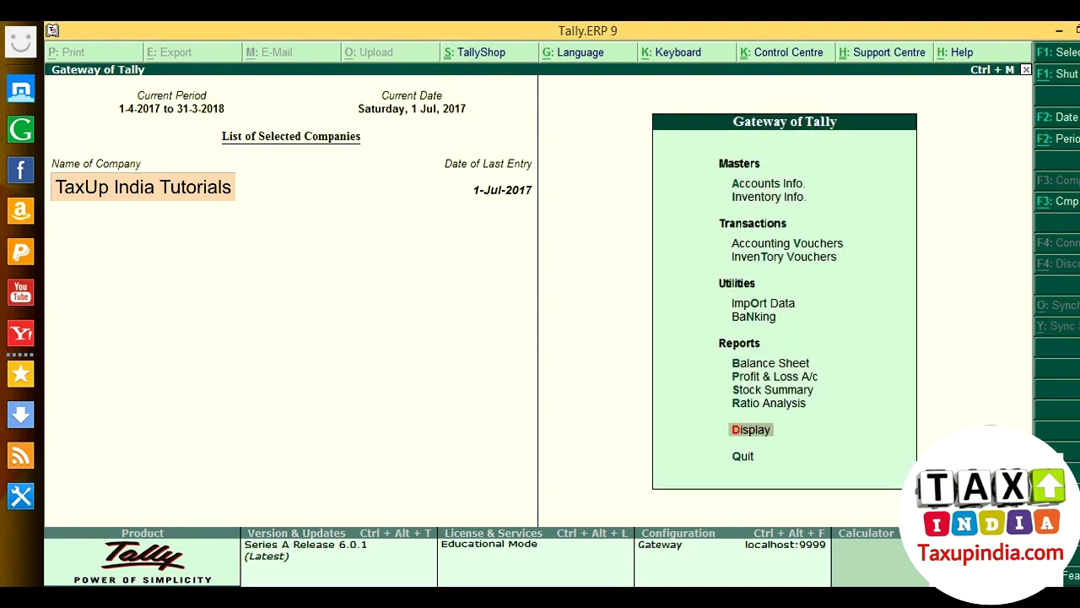
key(Down)
key(Down)
key(Return)
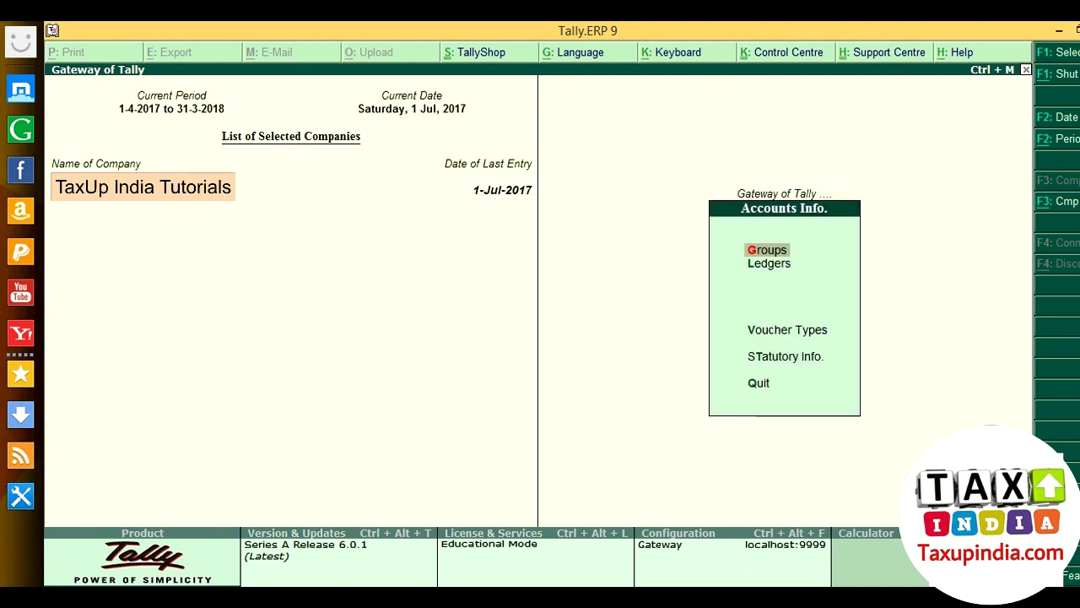
key(Down)
key(Down)
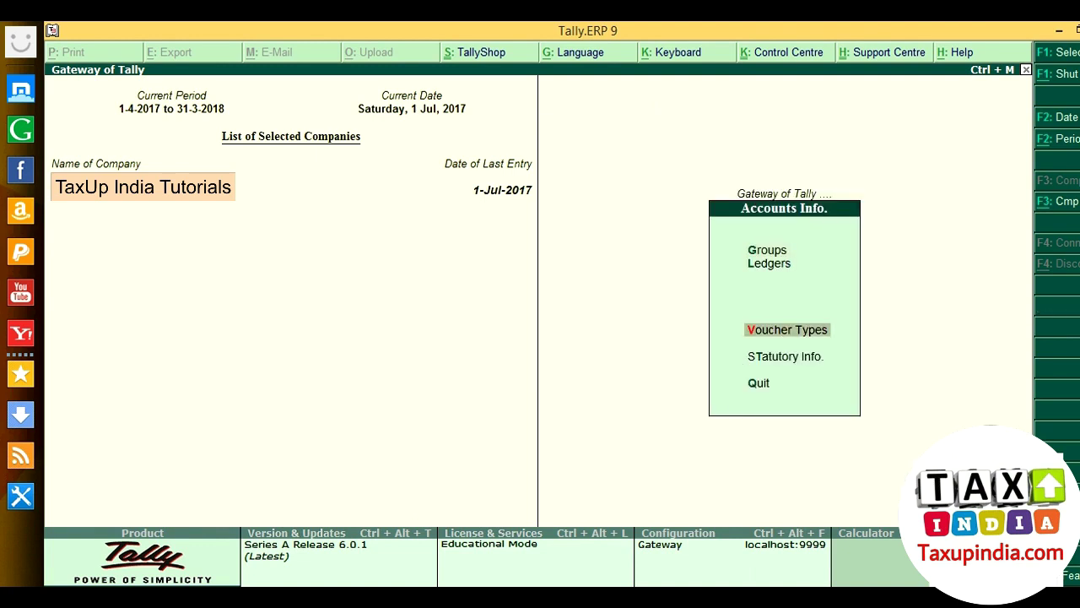
key(Return)
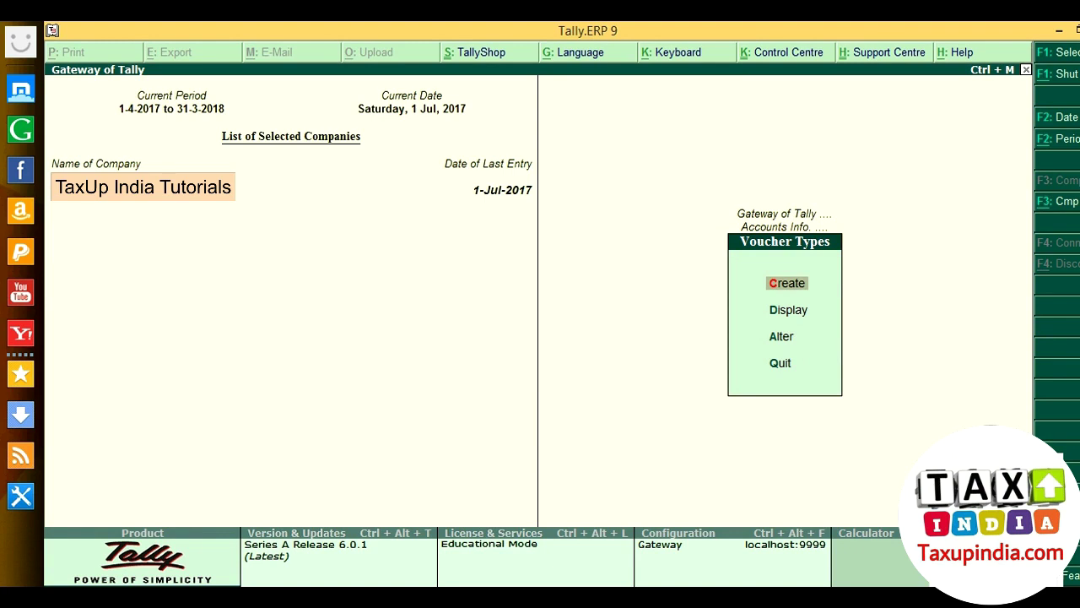
key(Down)
key(Down)
key(Return)
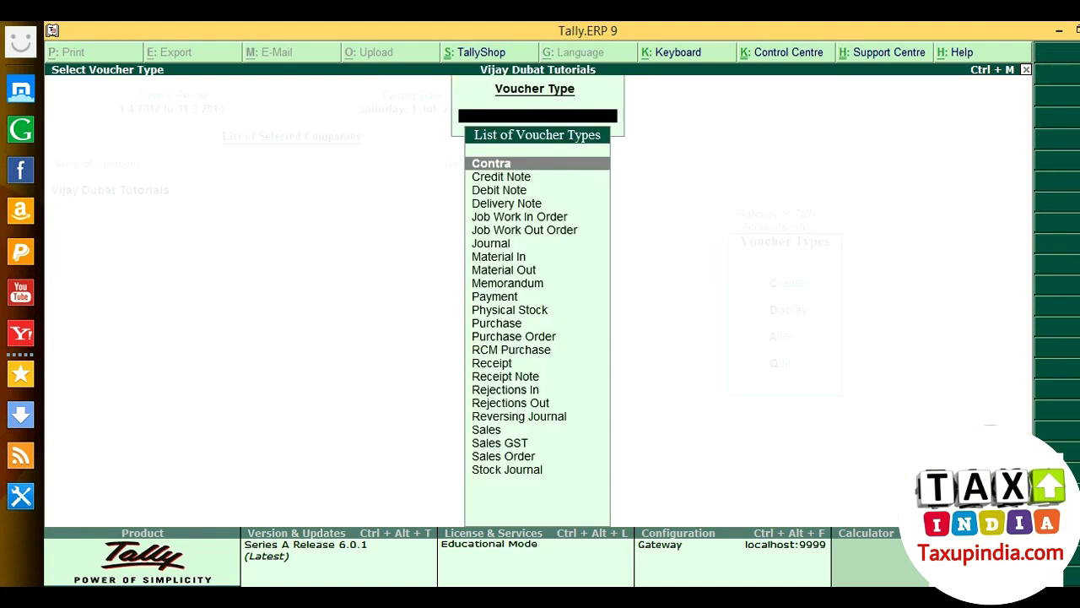
Open the RCM Purchase voucher type for alteration.
key(Down)
key(Down)
key(Down)
key(Down)
key(Down)
key(Down)
key(Down)
key(Down)
key(Down)
key(Down)
key(Down)
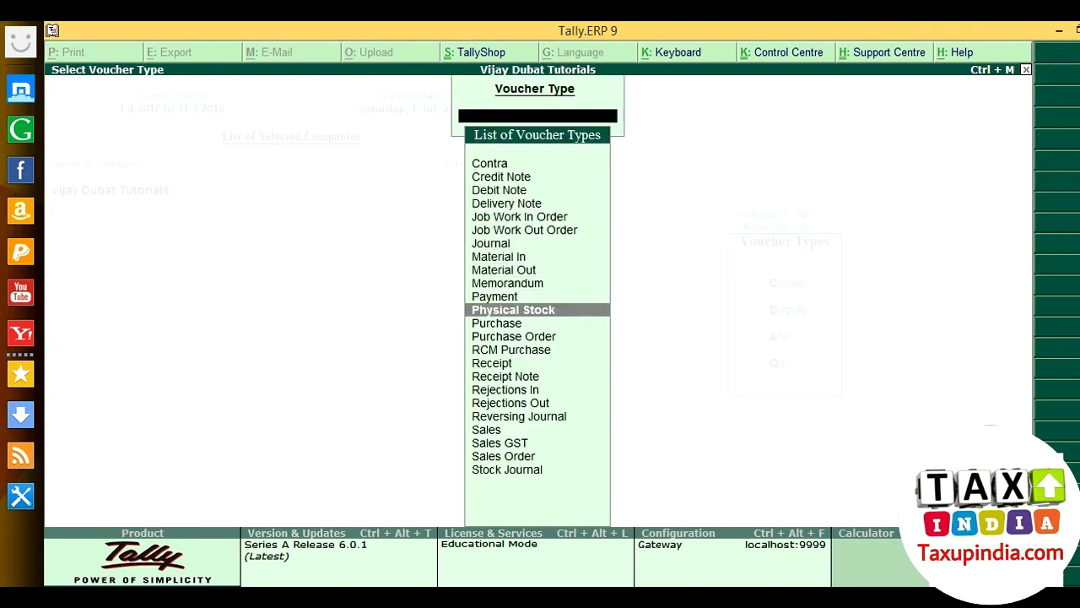
key(Down)
key(Down)
key(Down)
key(Return)
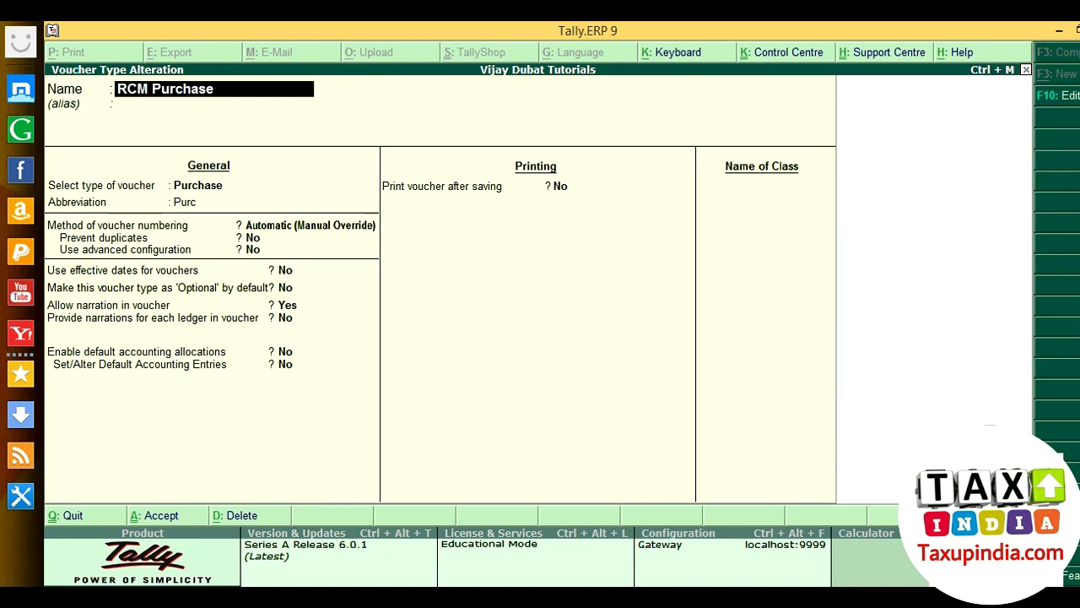
Keep Automatic (Manual Override) numbering for the RCM Purchase voucher type and enable its advanced configuration.
key(Return)
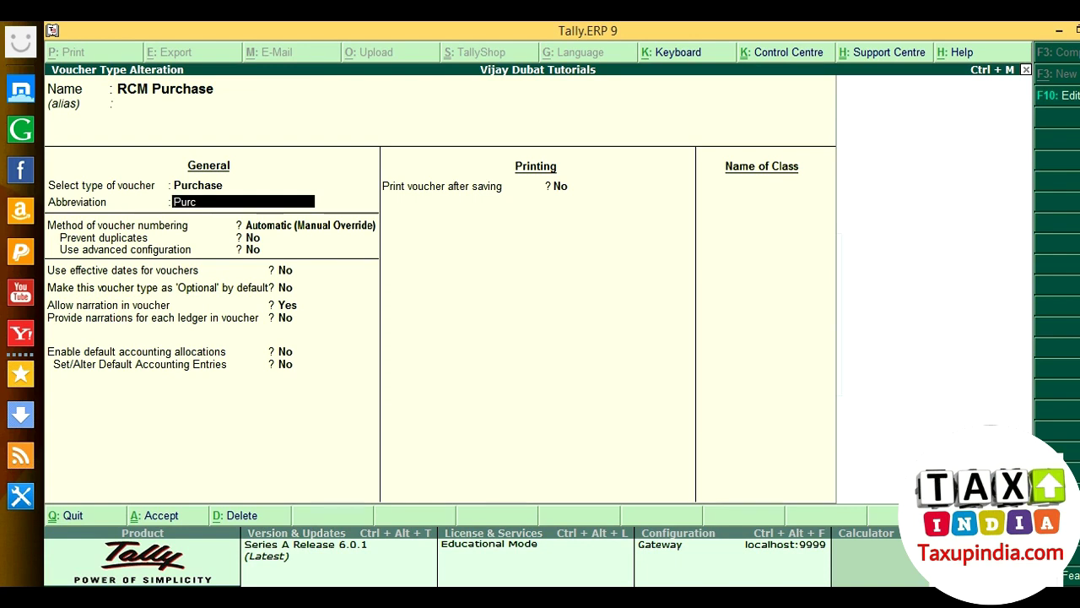
key(Return)
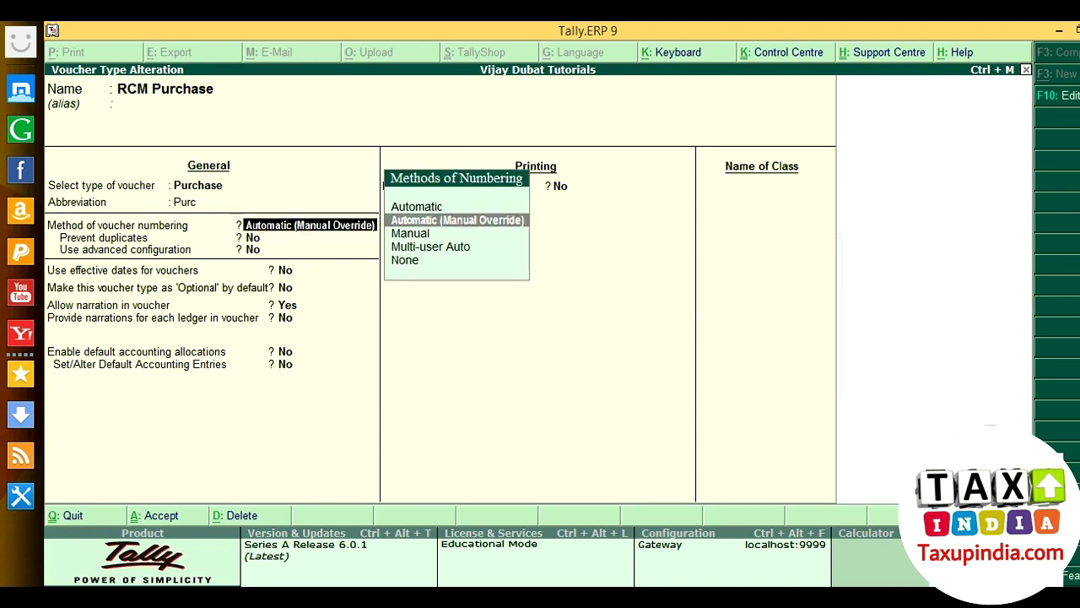
key(Return)
key(Return)
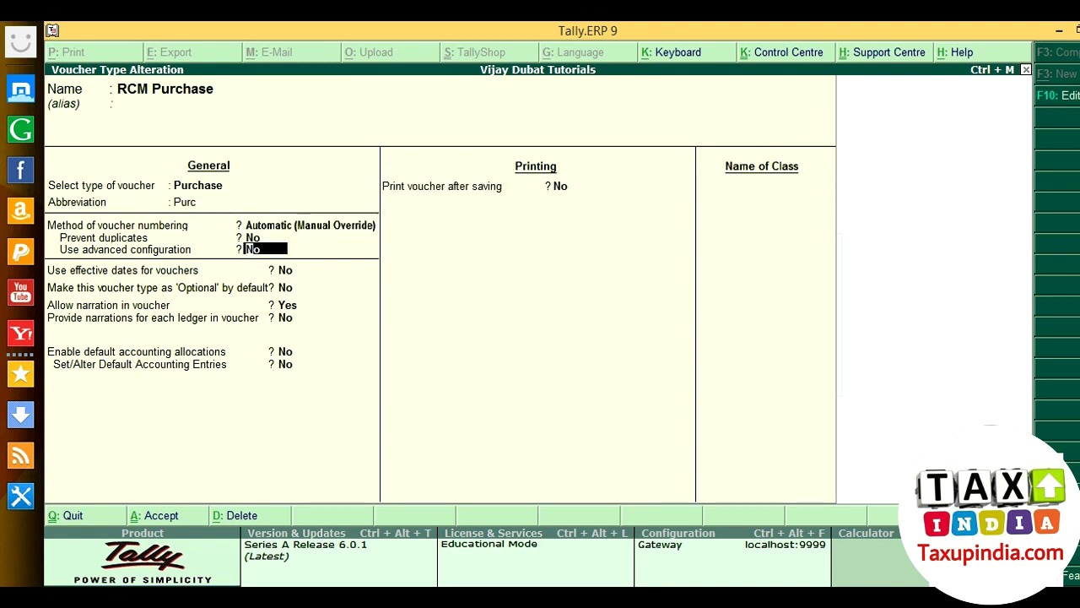
key(y)
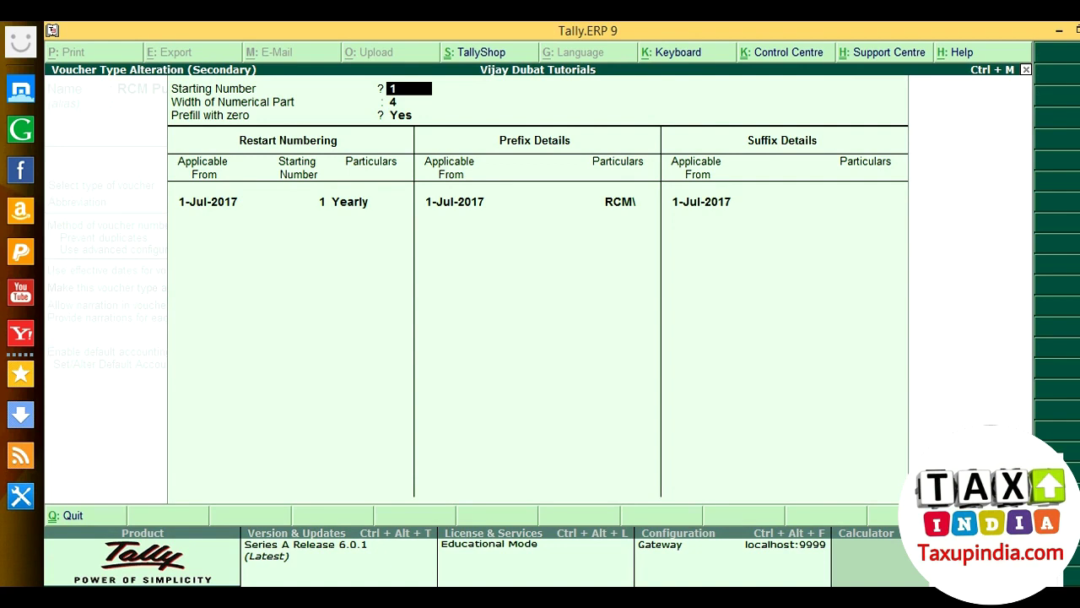
Accept starting number 1, width 4, zero prefill and a yearly numbering restart from 1-Jul-2017.
key(Return)
key(Return)
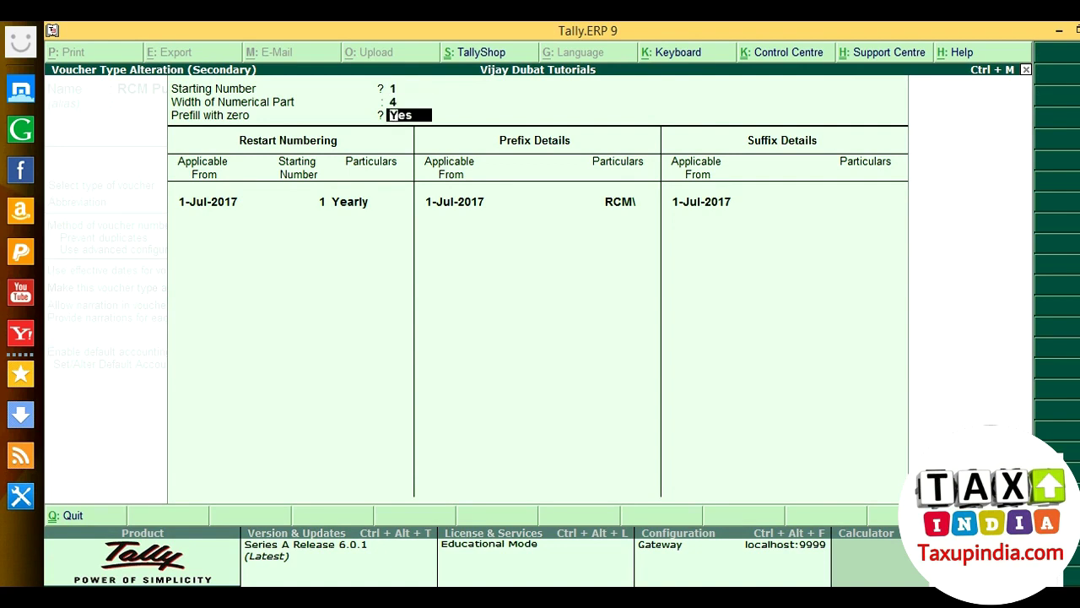
key(Return)
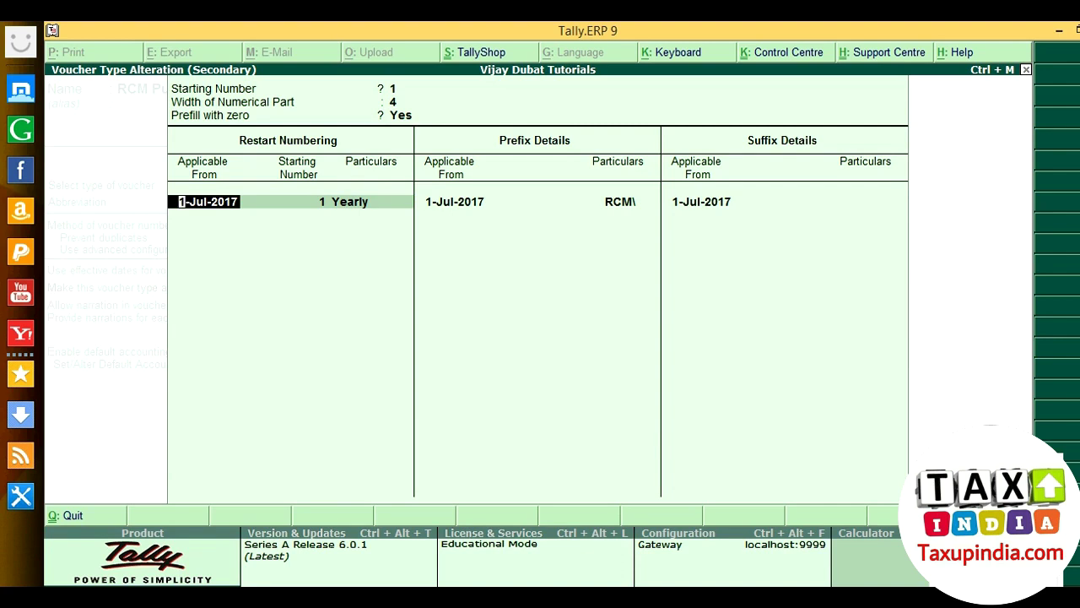
key(Return)
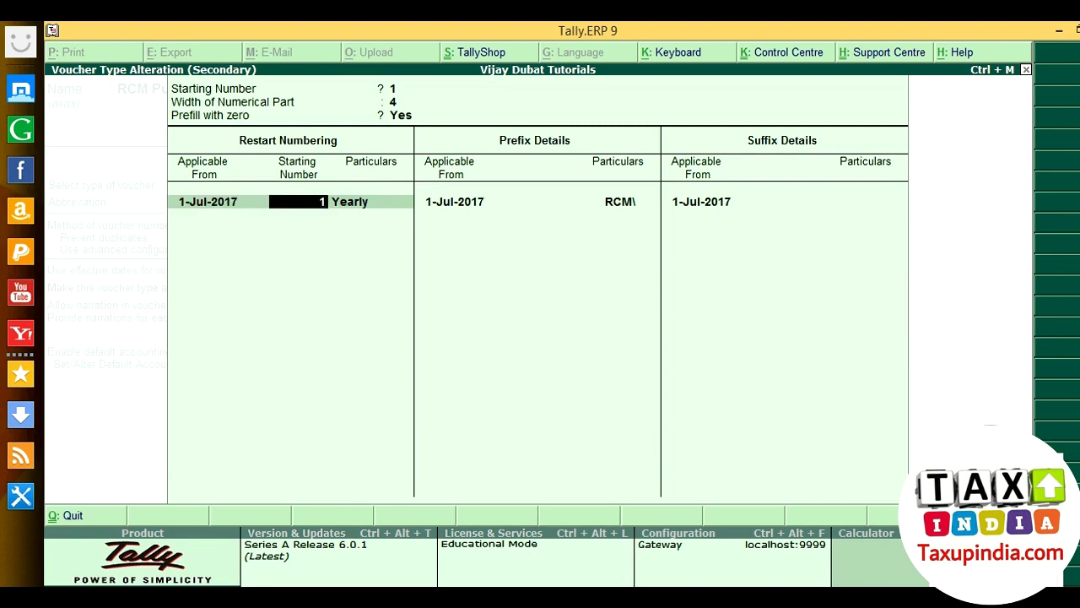
key(Return)
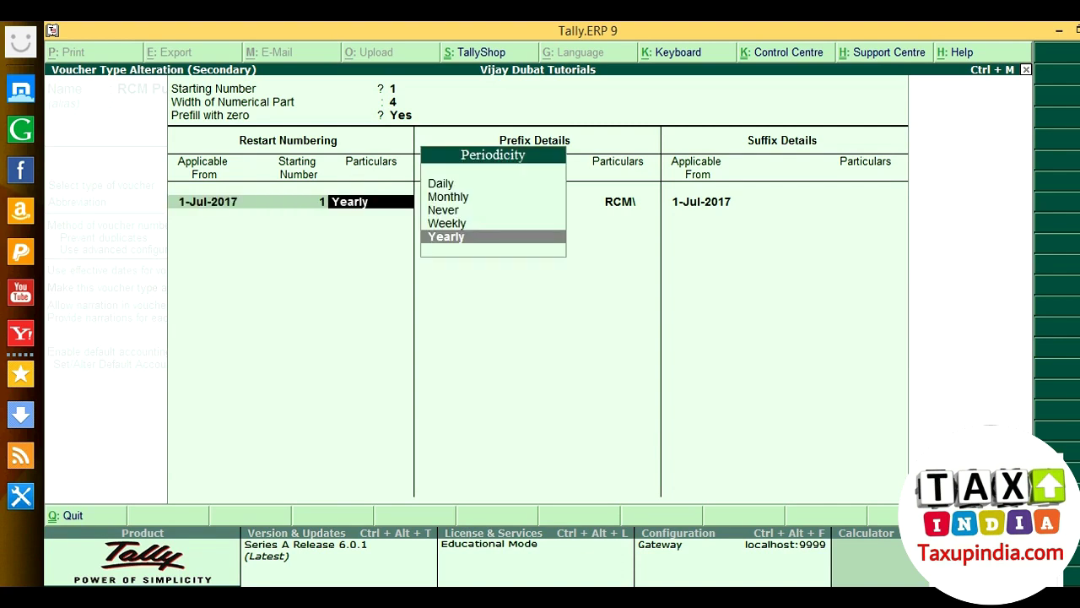
key(Return)
key(Return)
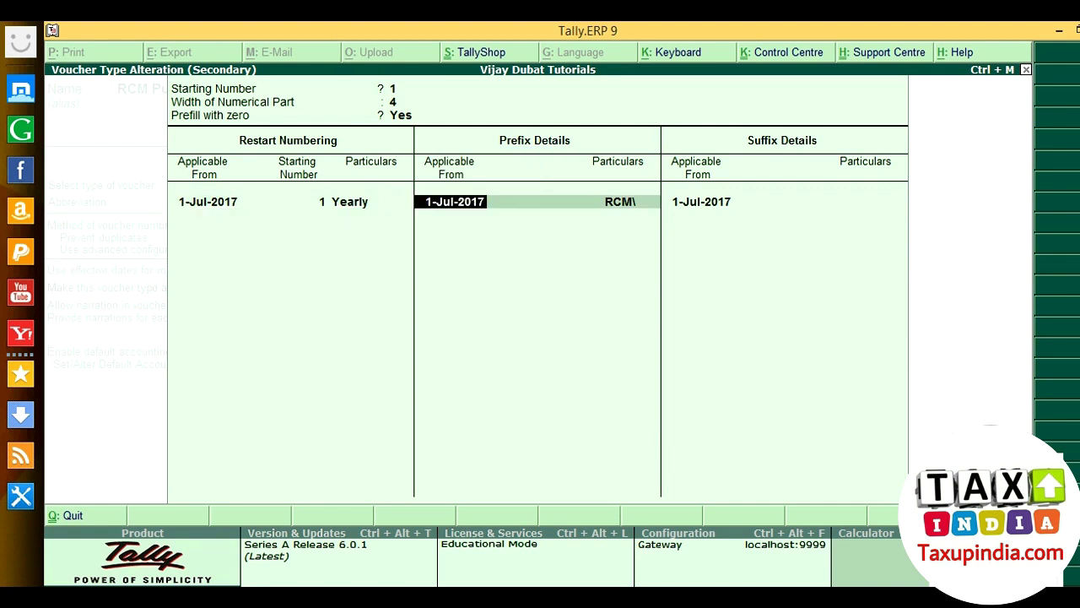
Accept the prefix RCM\ applicable from 1-Jul-2017 and leave the suffix blank.
key(Return)
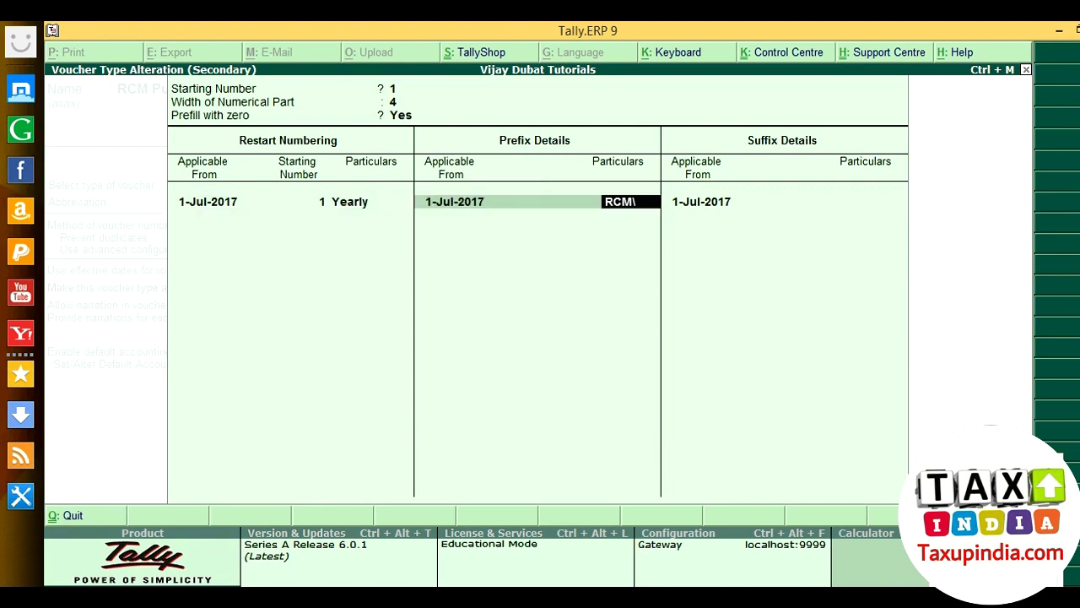
key(Return)
key(Return)
key(Return)
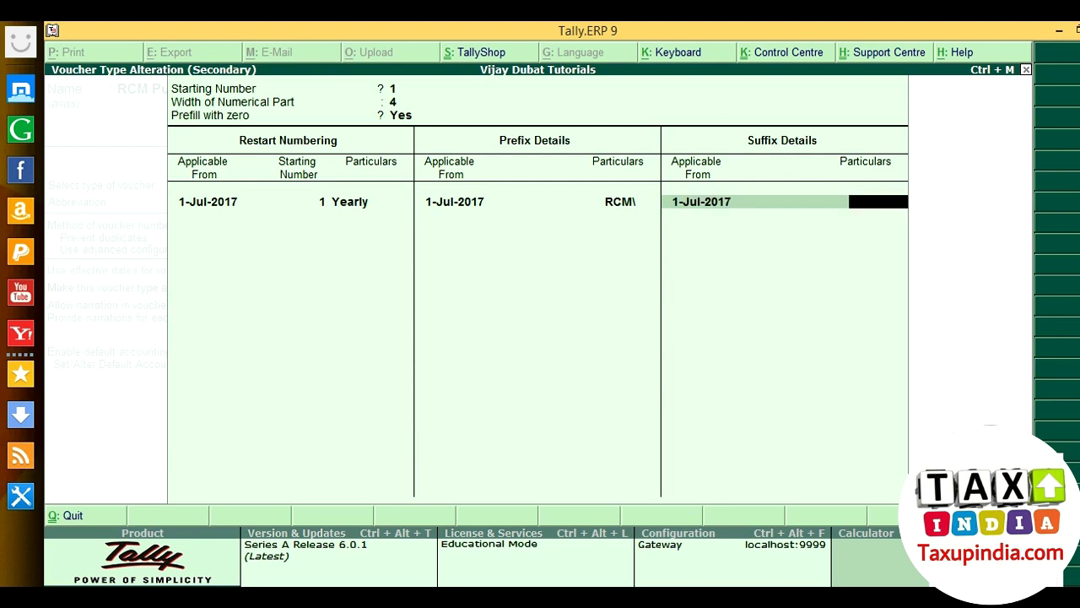
key(Return)
key(Return)
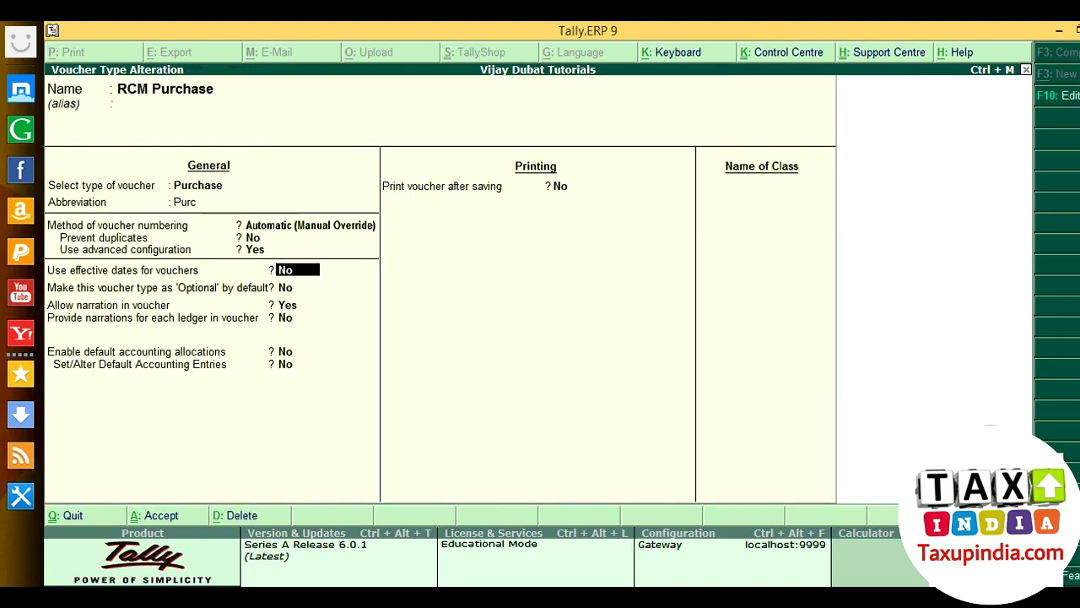
Accept the remaining RCM Purchase voucher type options at their defaults and save the voucher type.
key(Return)
key(Return)
key(Return)
key(Return)
key(Return)
key(Return)
key(Return)
key(Return)
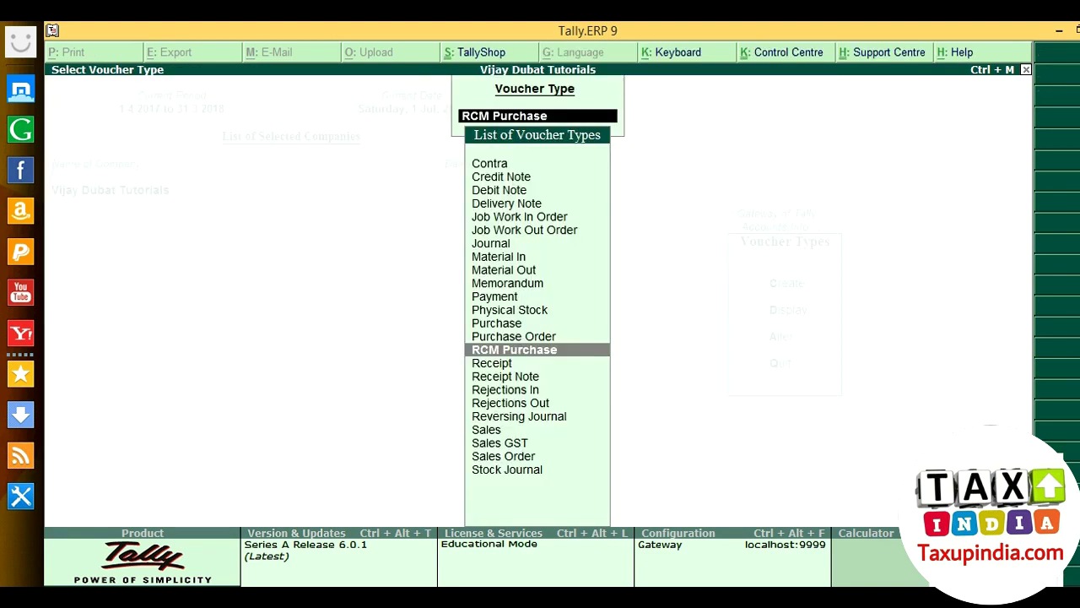
Leave the voucher type masters and open accounting voucher entry.
key(BackSpace)
key(Escape)
key(Escape)
key(Escape)
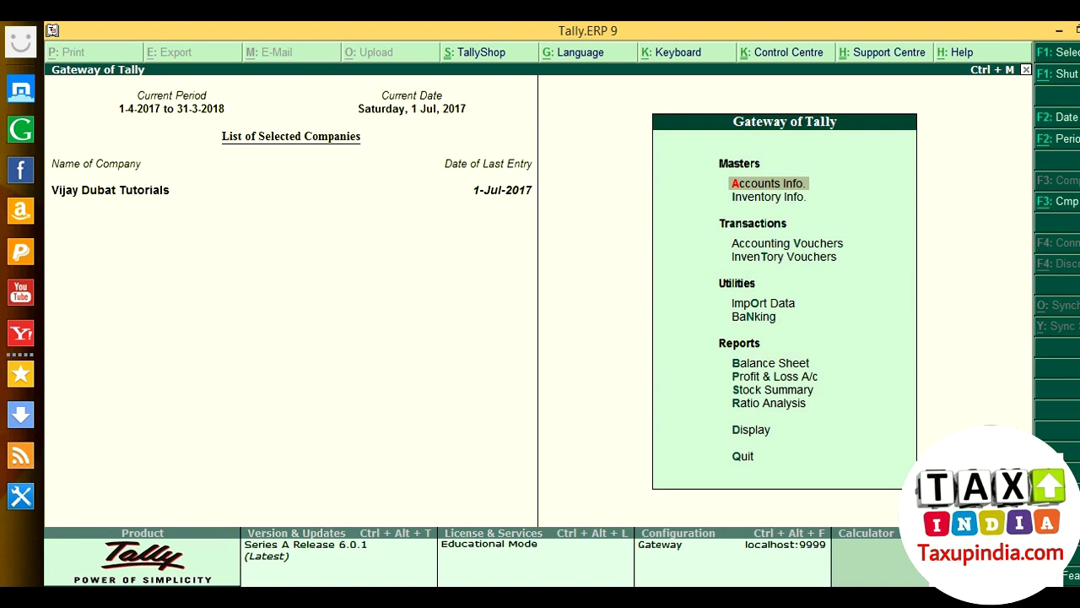
key(Down)
key(Down)
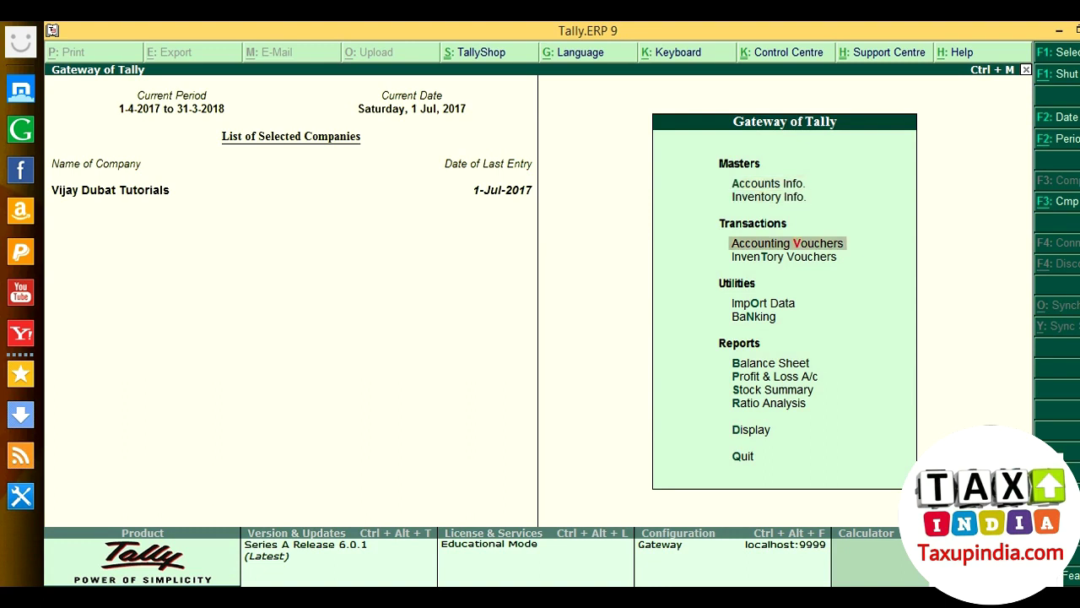
key(Return)
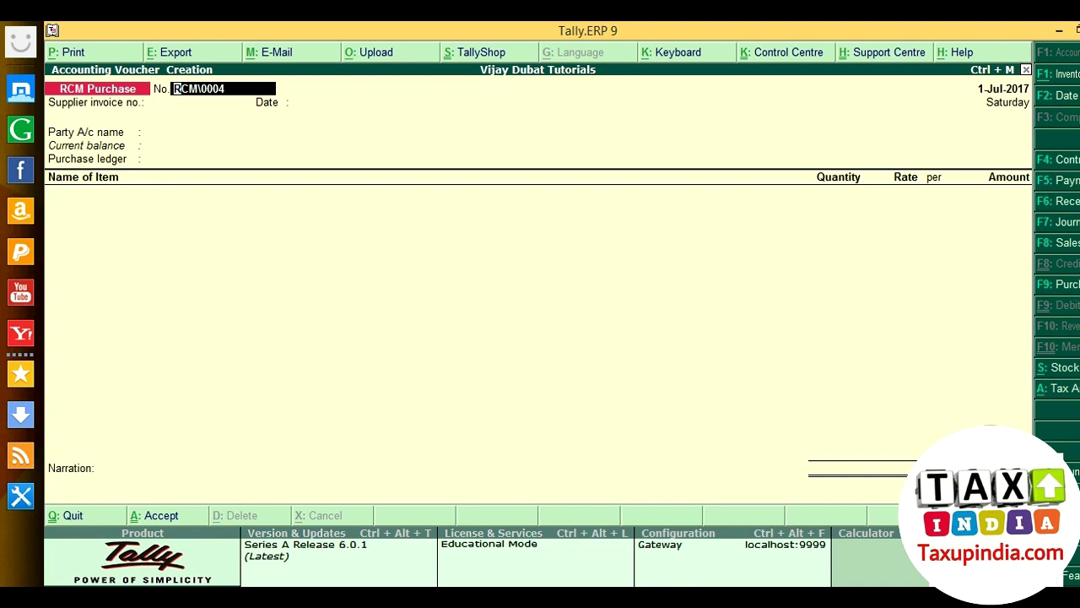
Switch the new voucher's type to Purchase and back to RCM Purchase.
key(F9)
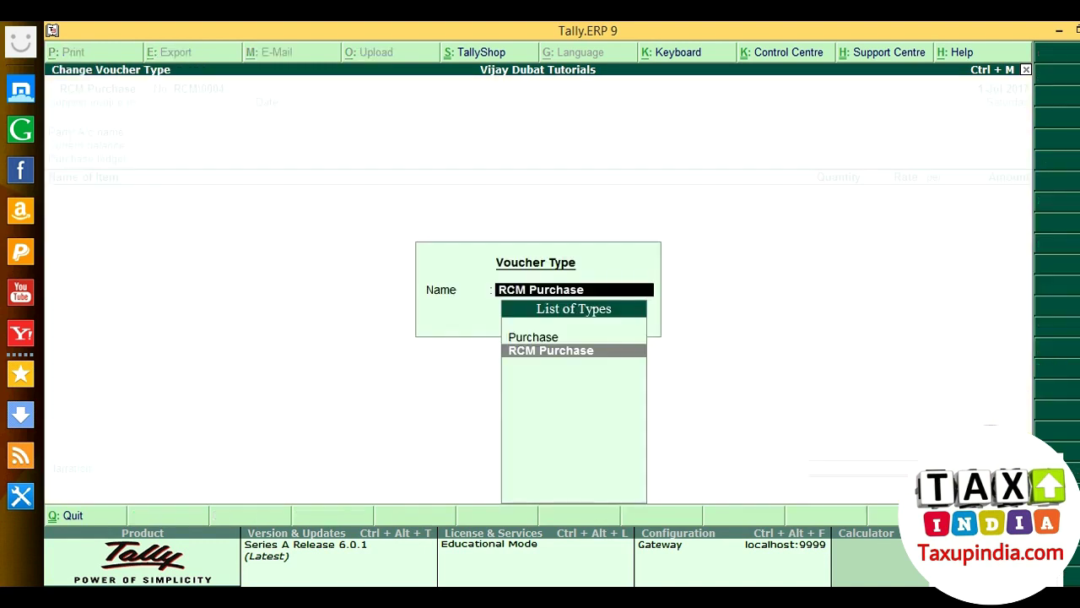
key(Up)
key(Return)
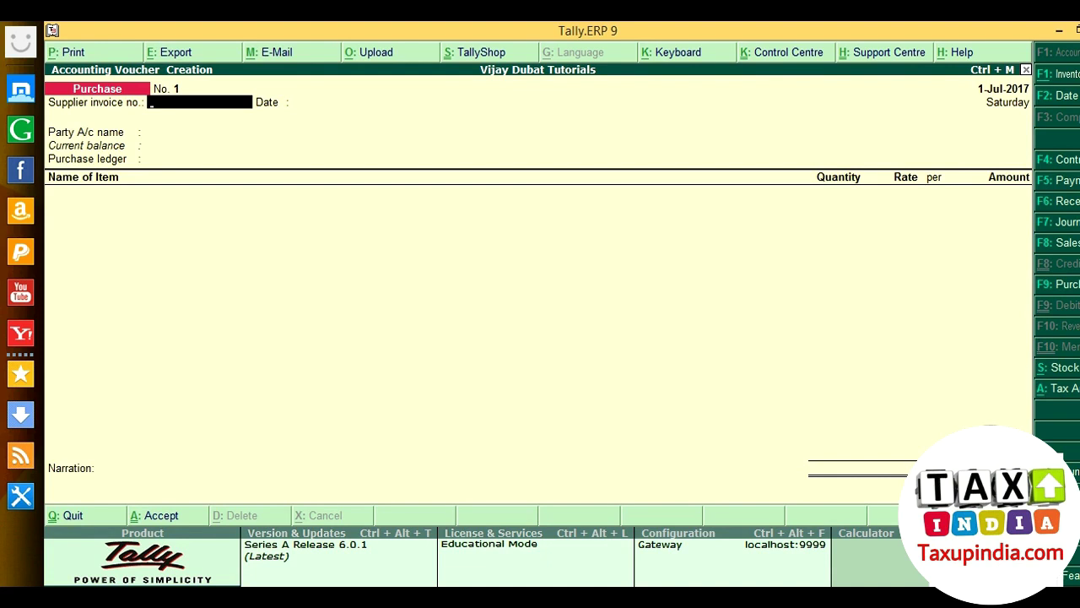
key(F9)
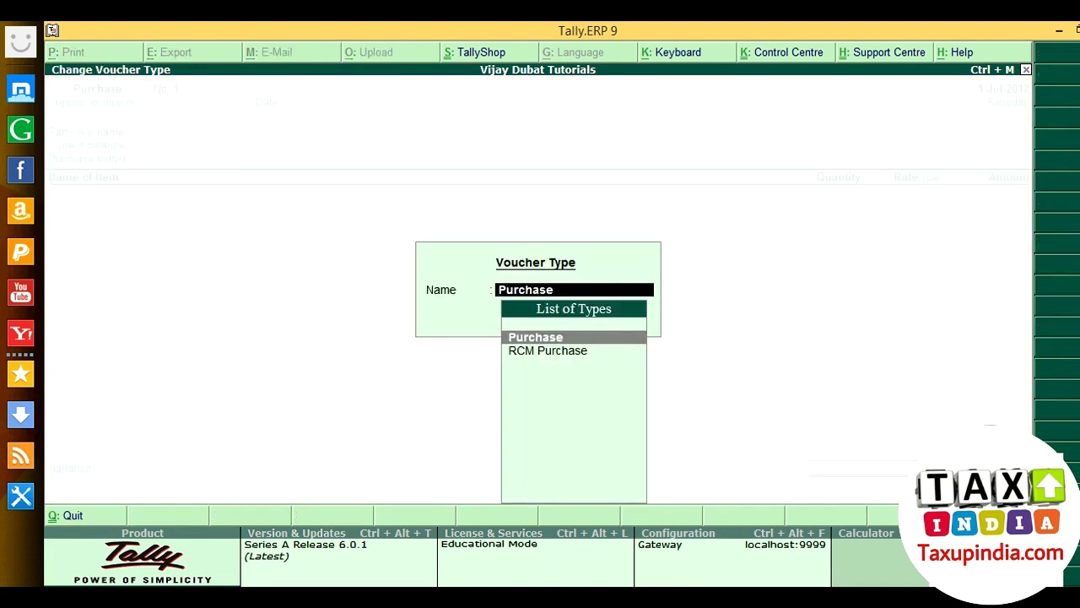
key(Down)
key(Return)
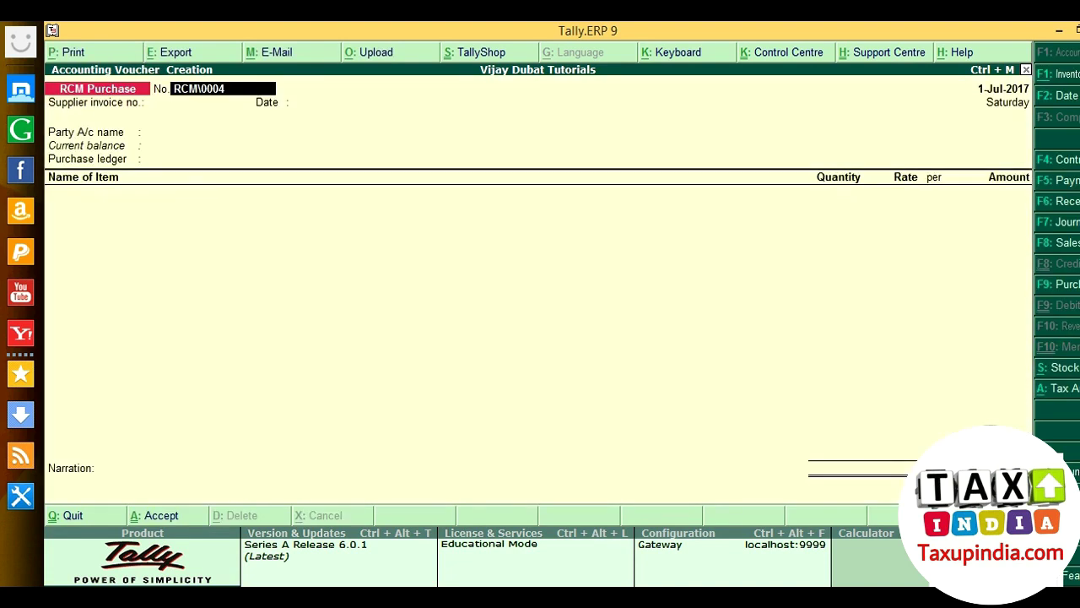
Override the RCM Purchase voucher number with RCM\0001.
key(Return)
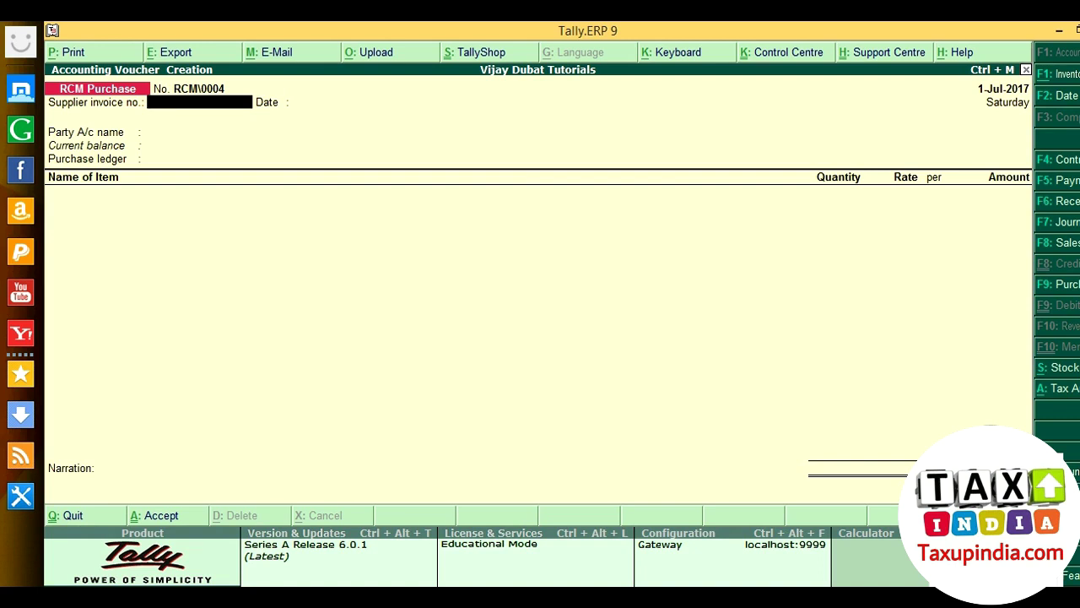
key(BackSpace)
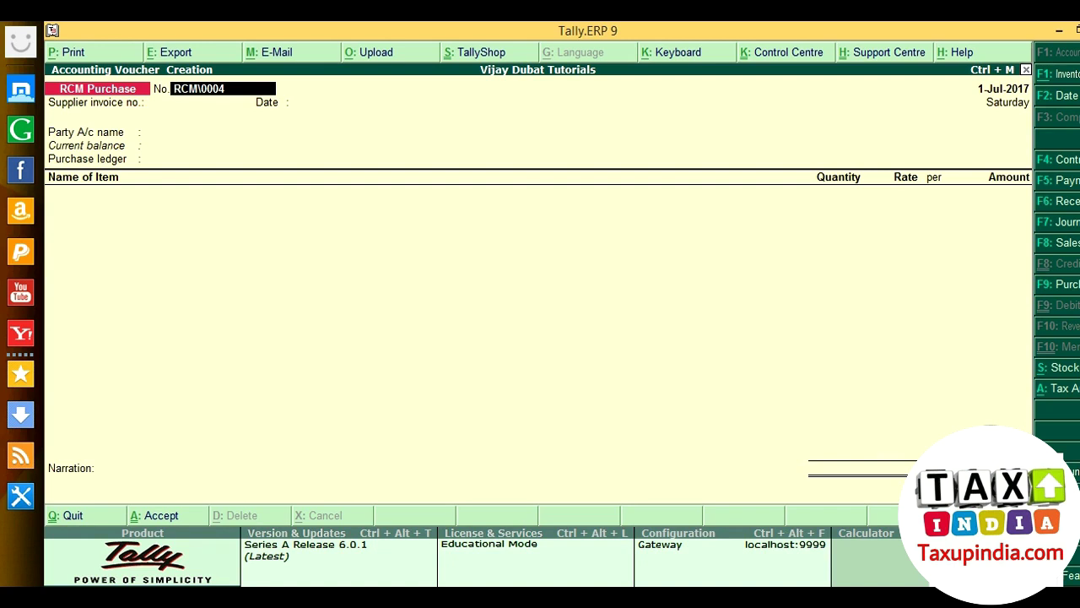
key(Delete)
key(Delete)
key(Delete)
key(Delete)
key(Delete)
key(Delete)
key(Delete)
key(Delete)
text(RVM)
key(BackSpace)
key(BackSpace)
text(CM\0001)
key(Return)
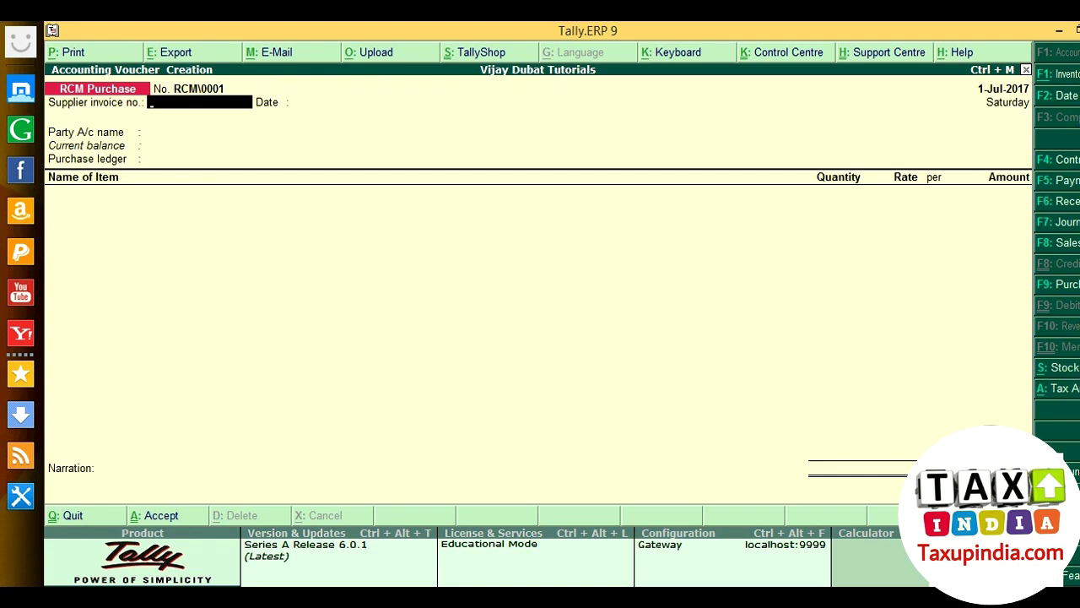
Enter supplier invoice number 50 with the date 1-Jul-2017.
text(5000)
key(BackSpace)
key(BackSpace)
key(Return)
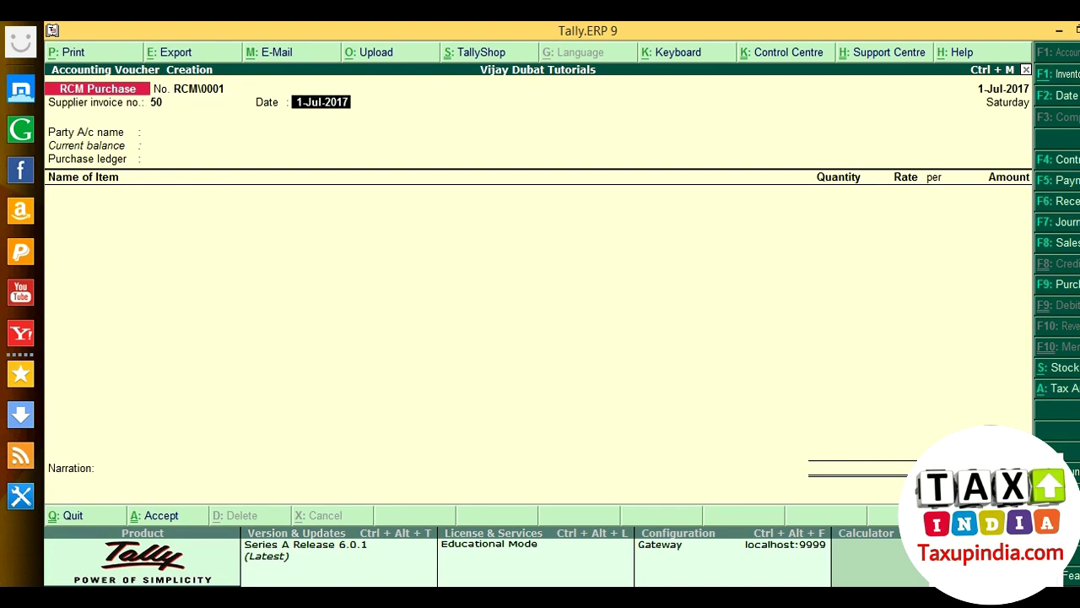
key(Return)
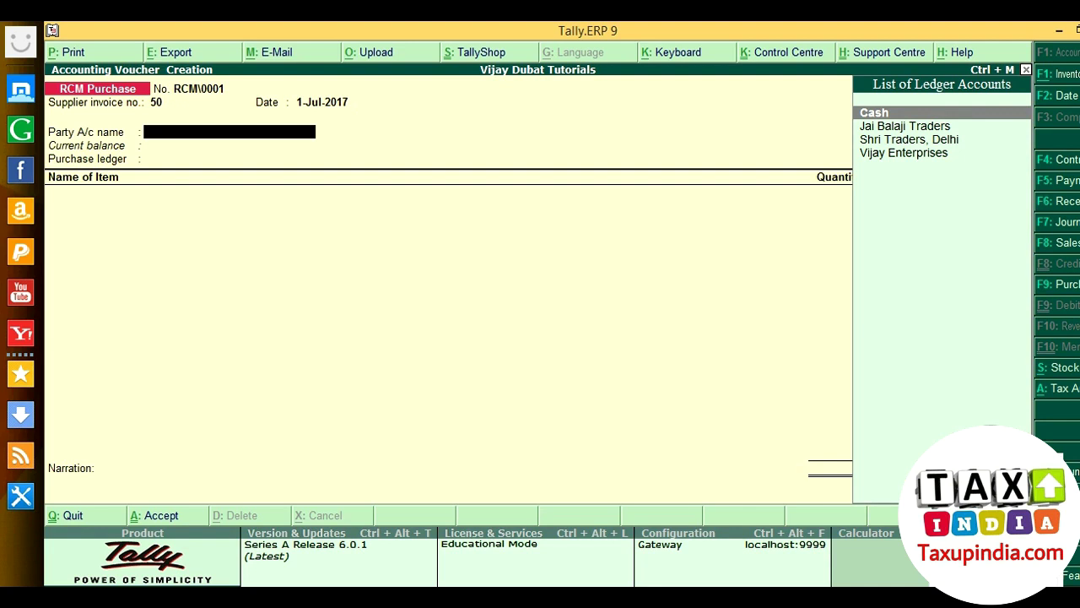
Choose Cash as the party account and accept the supplier details with address type Primary and GST registration type Unregistered.
key(Return)
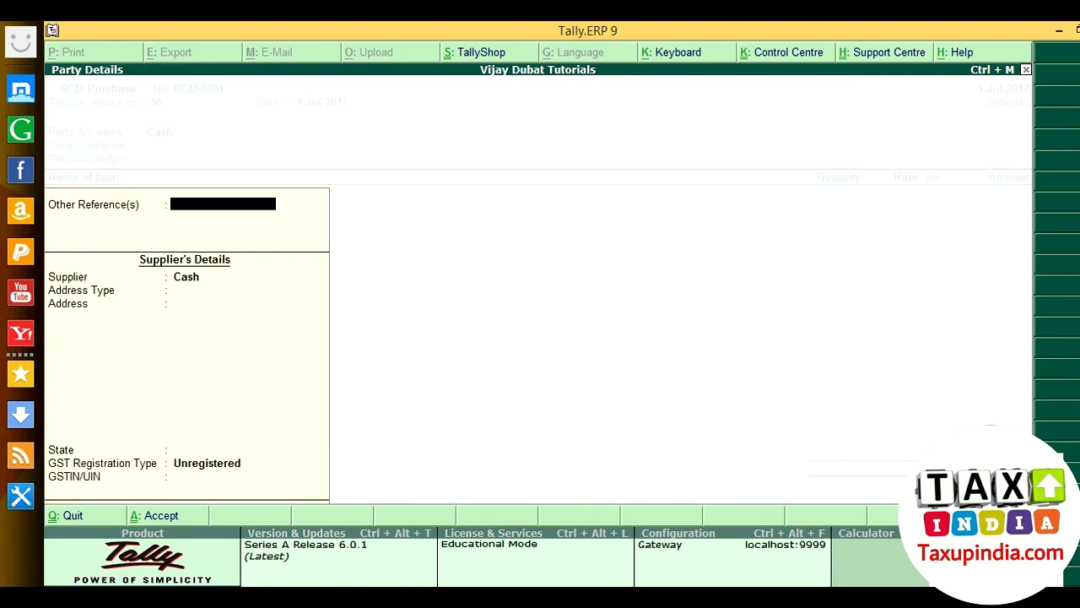
key(Return)
key(Return)
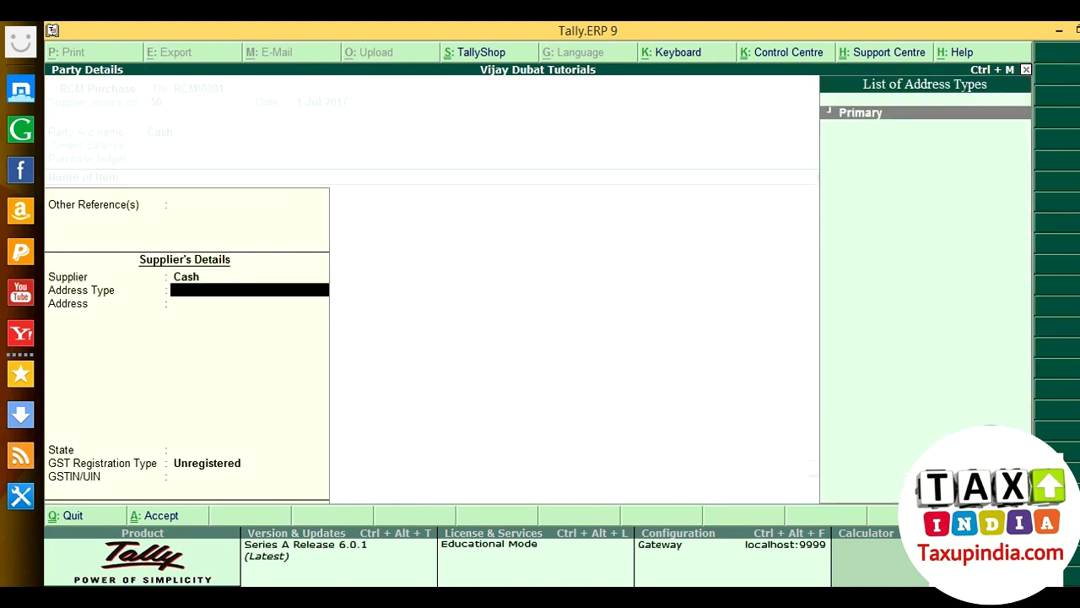
key(Return)
key(Return)
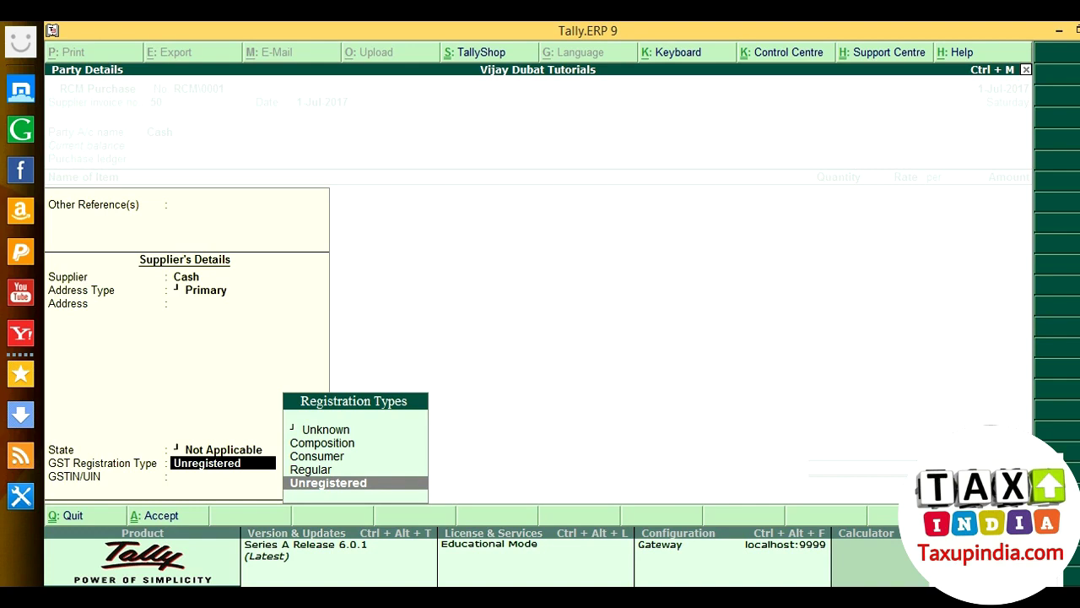
key(Return)
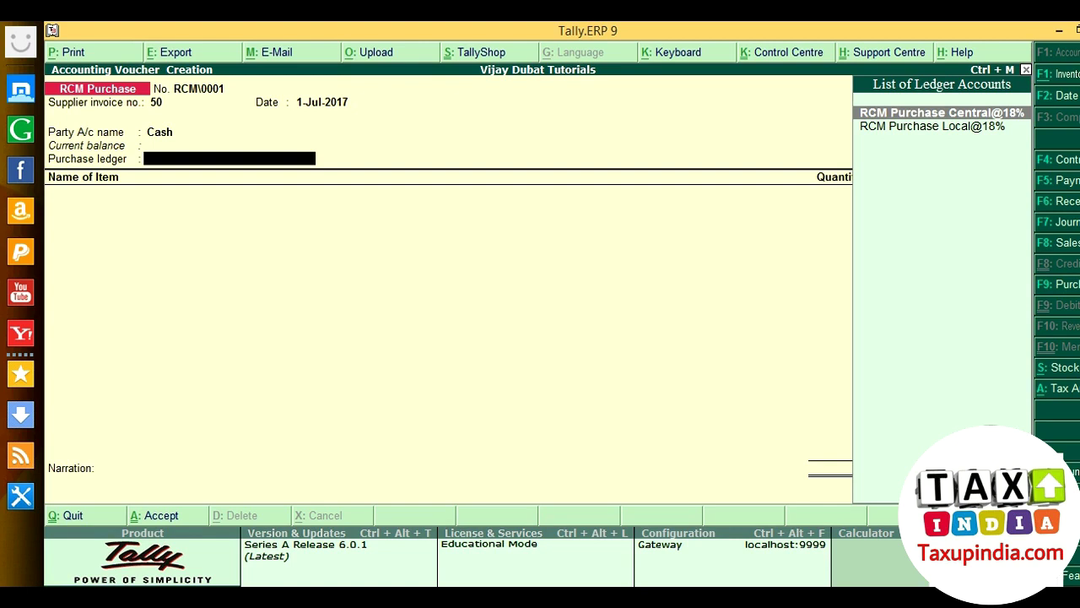
Select RCM Purchase Local@18% as the purchase ledger and open that ledger for alteration.
key(Down)
key(Return)
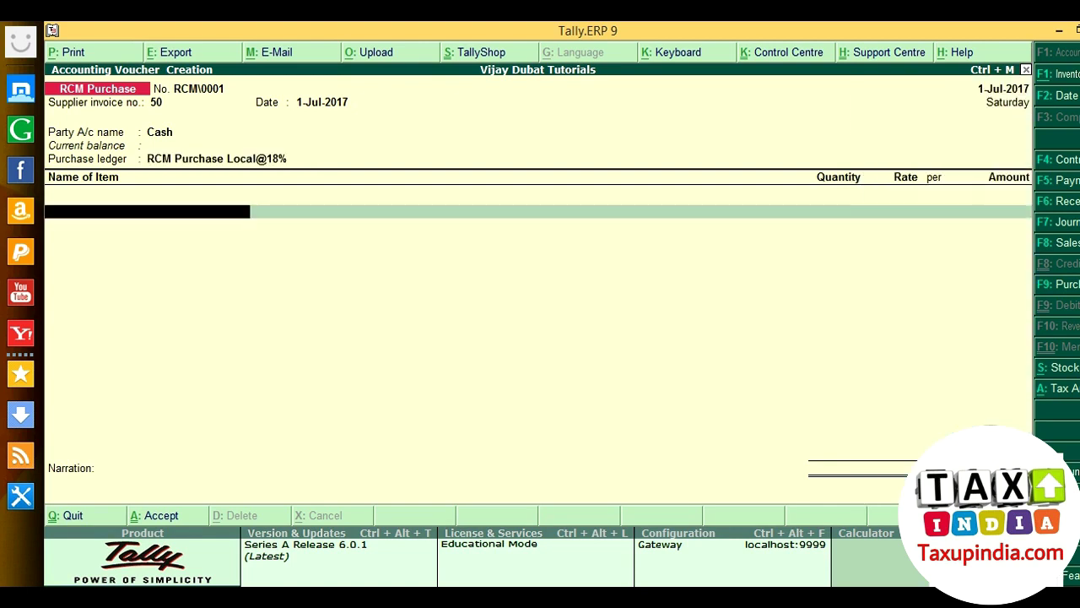
key(BackSpace)
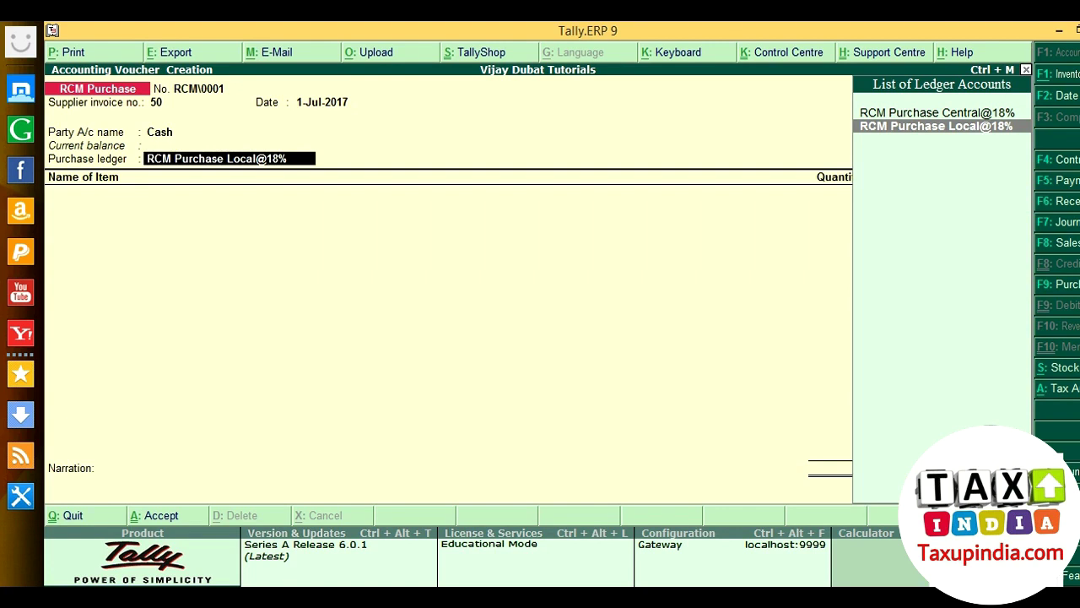
key(ctrl+Return)
key(Return)
key(Return)
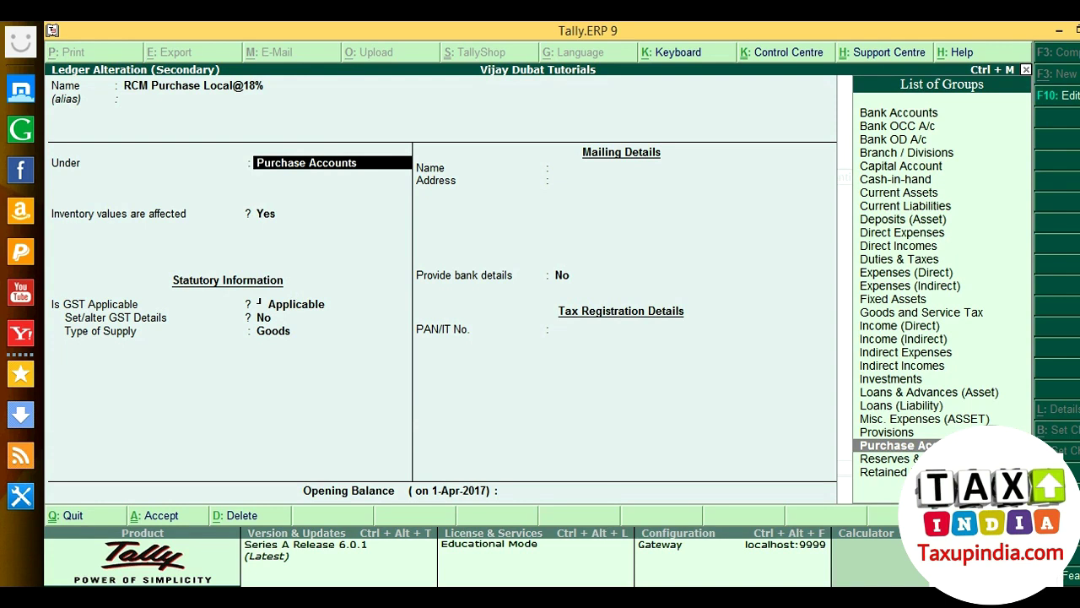
Set the purchase ledger's Set/alter GST Details option to Yes and open its tax rate details.
key(Return)
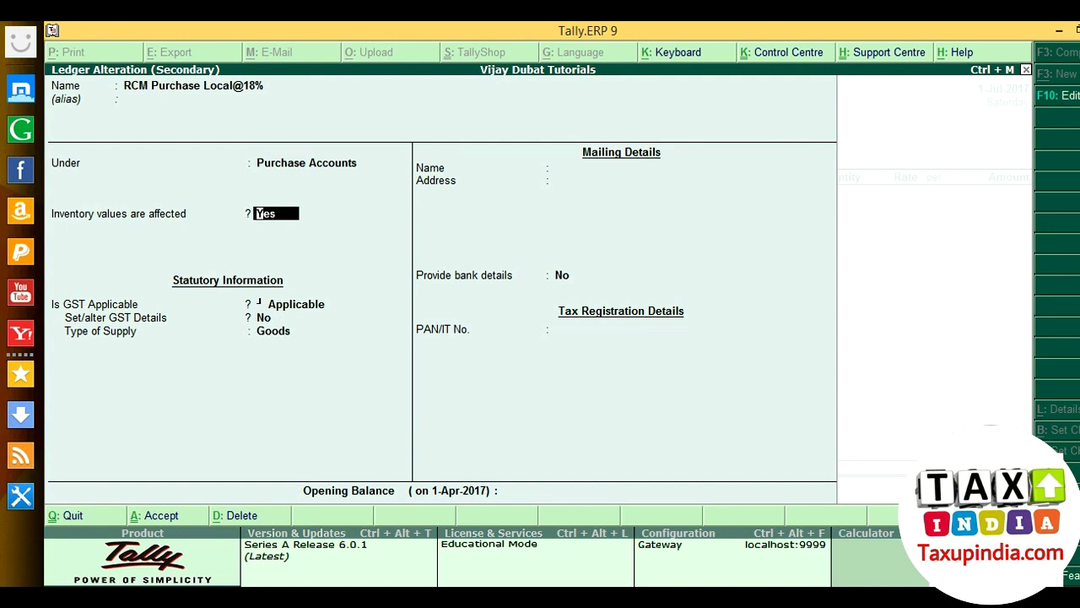
key(Return)
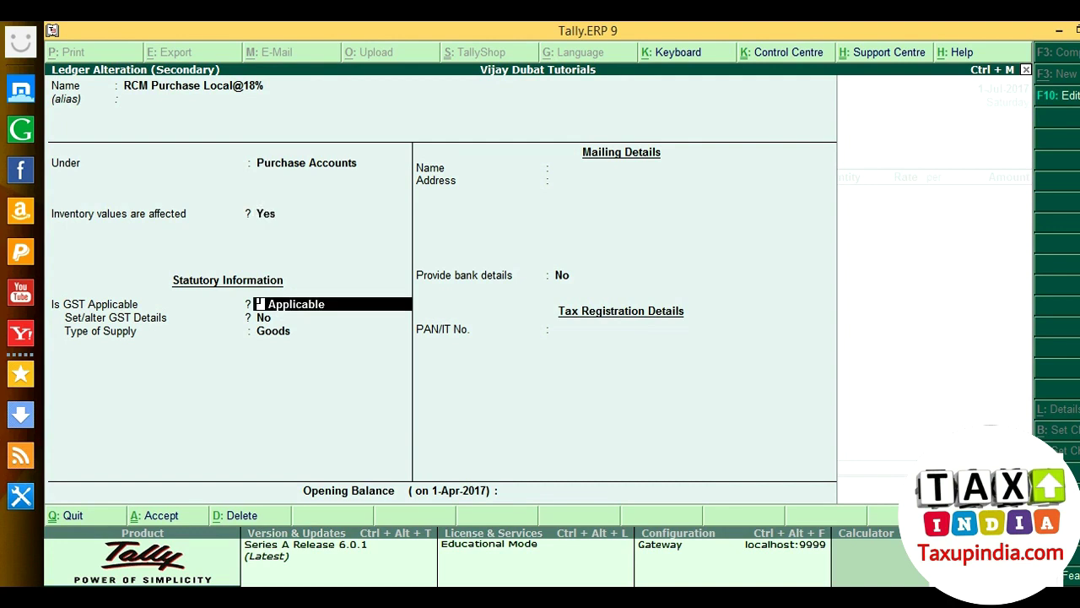
key(Return)
text(y)
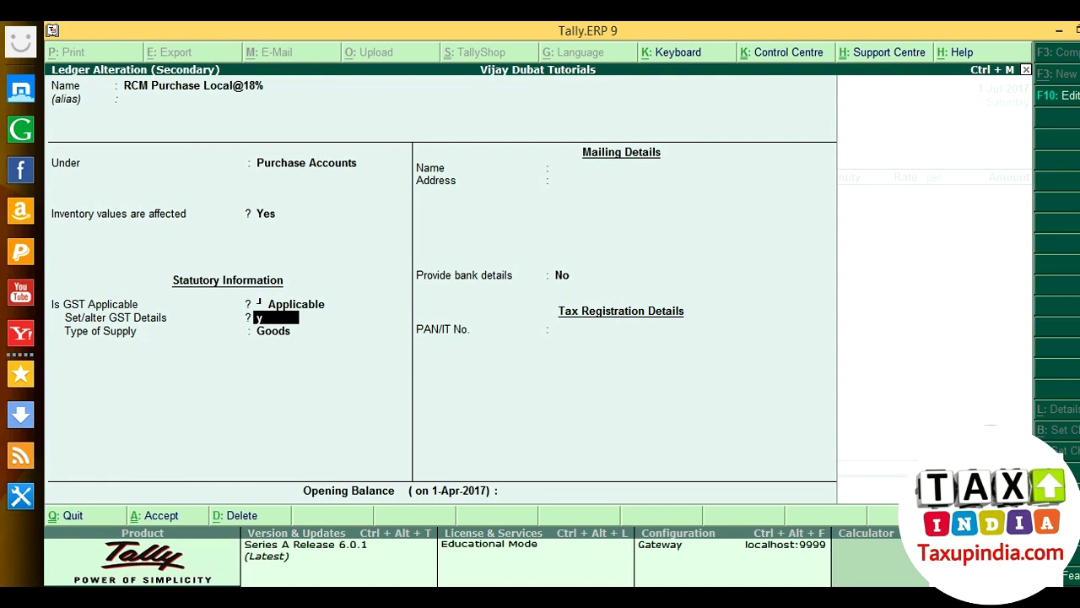
key(Return)
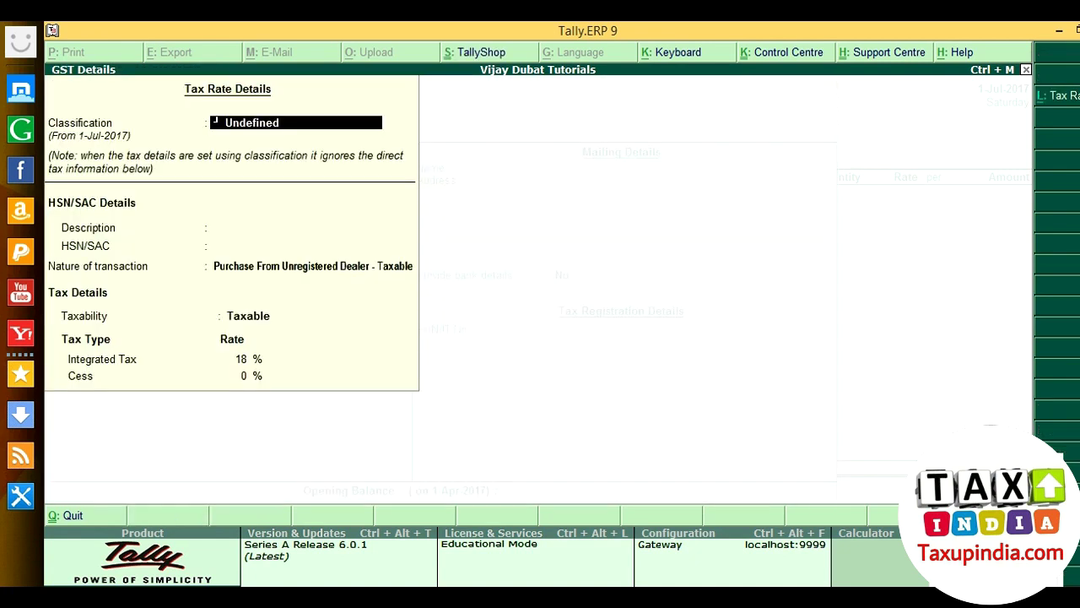
Review the ledger's classification, HSN/SAC, nature of transaction and tax rates, and accept the ledger to return to the voucher.
key(Return)
key(Return)
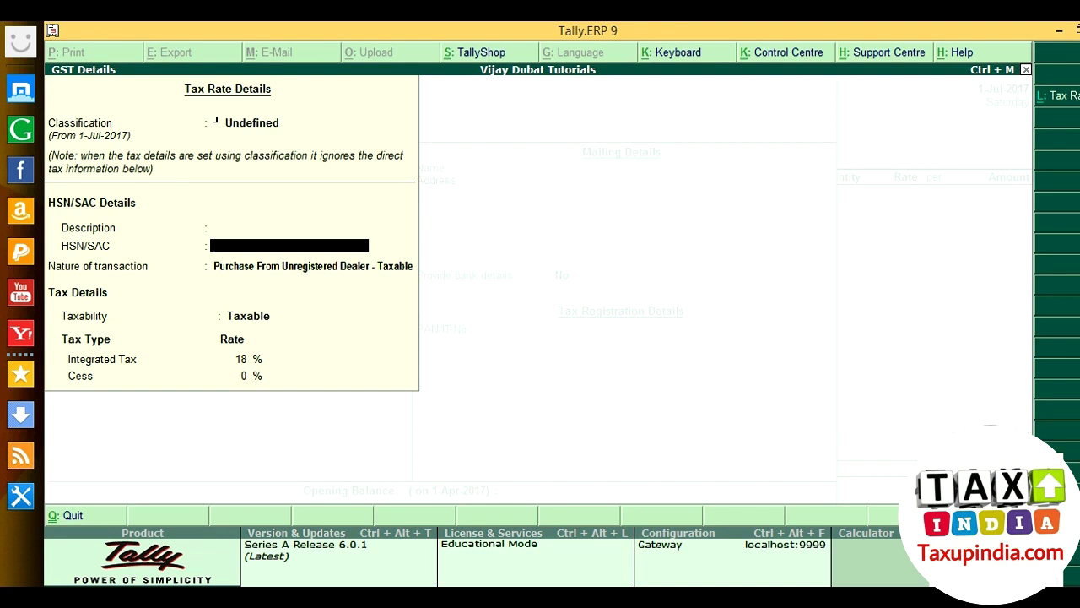
key(Return)
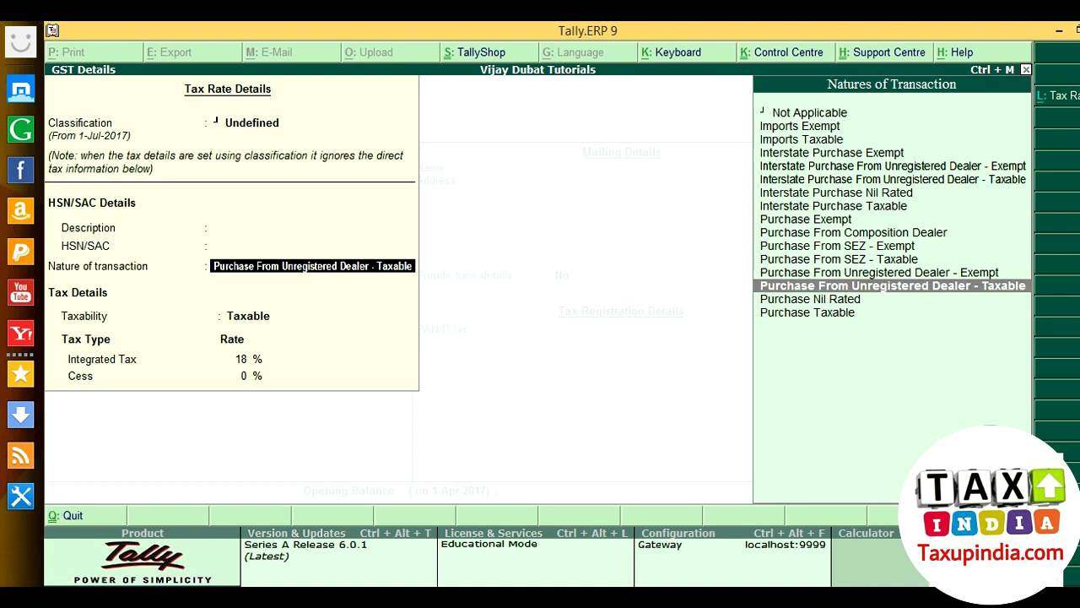
key(Return)
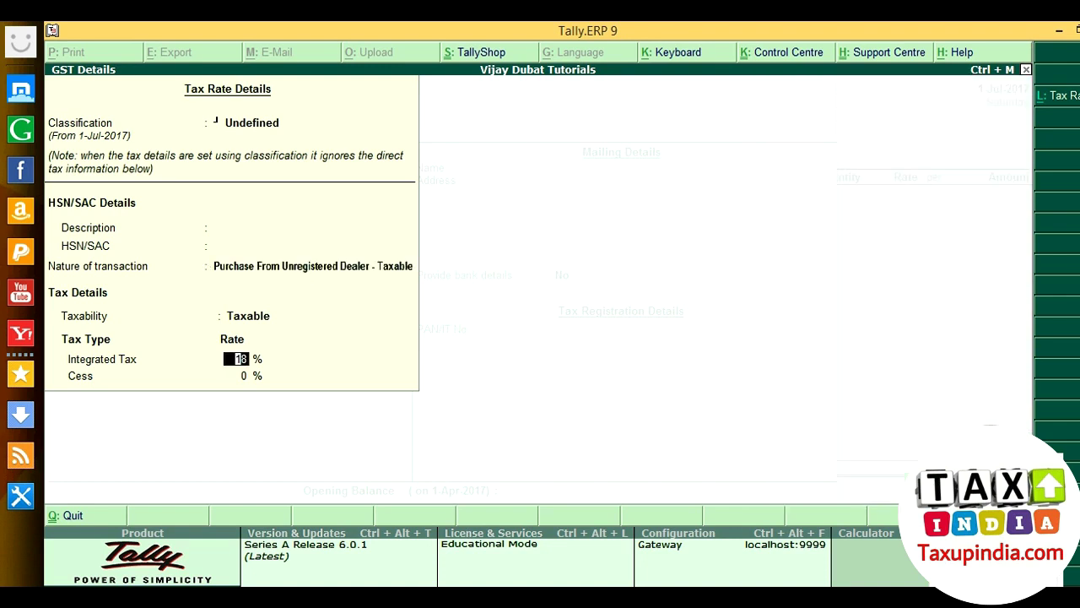
key(Return)
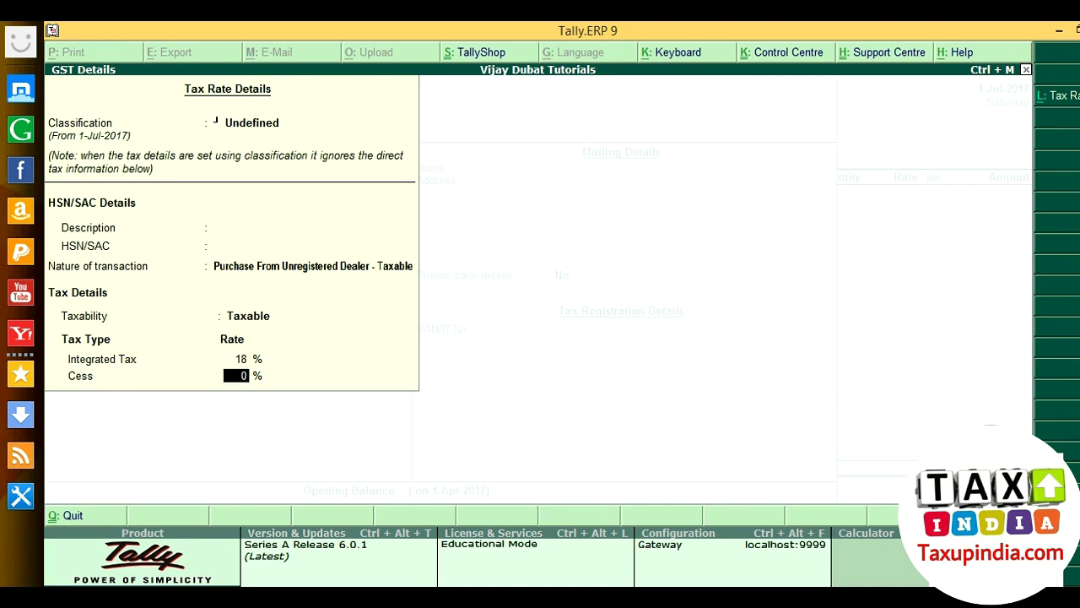
key(Return)
key(Return)
key(Return)
key(Return)
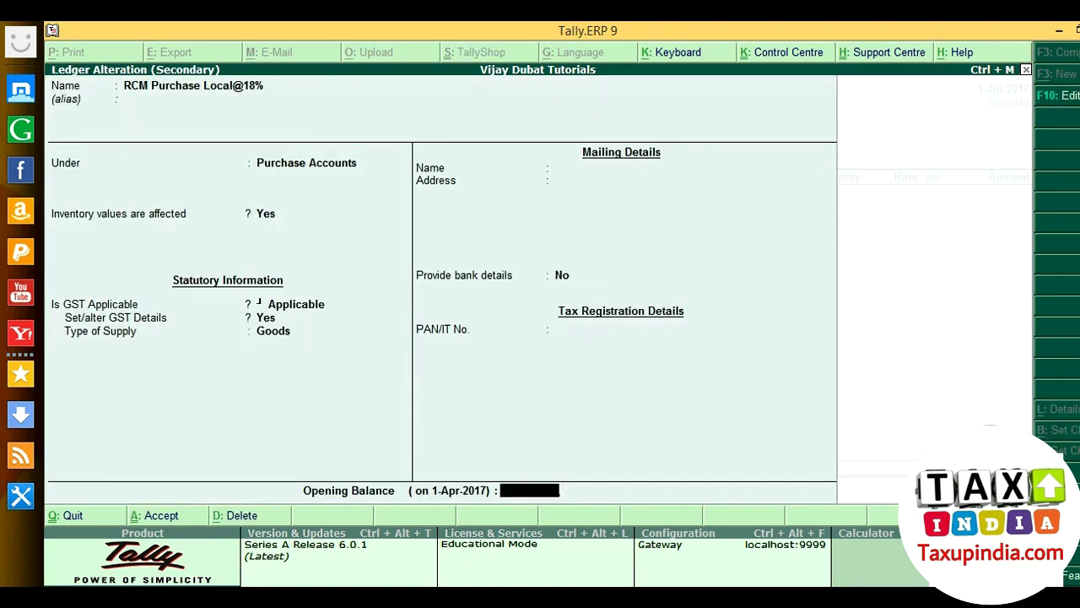
key(Return)
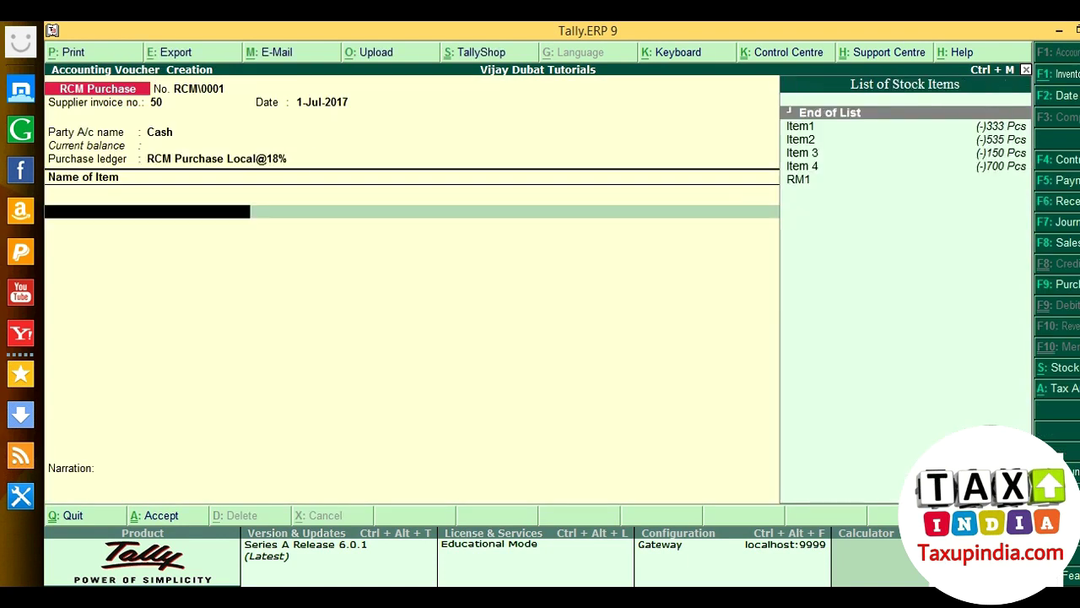
Start a new stock item from the voucher's item line, named RM2, under Raw Material with units Pcs.
key(Down)
key(Down)
key(Down)
key(Down)
key(Down)
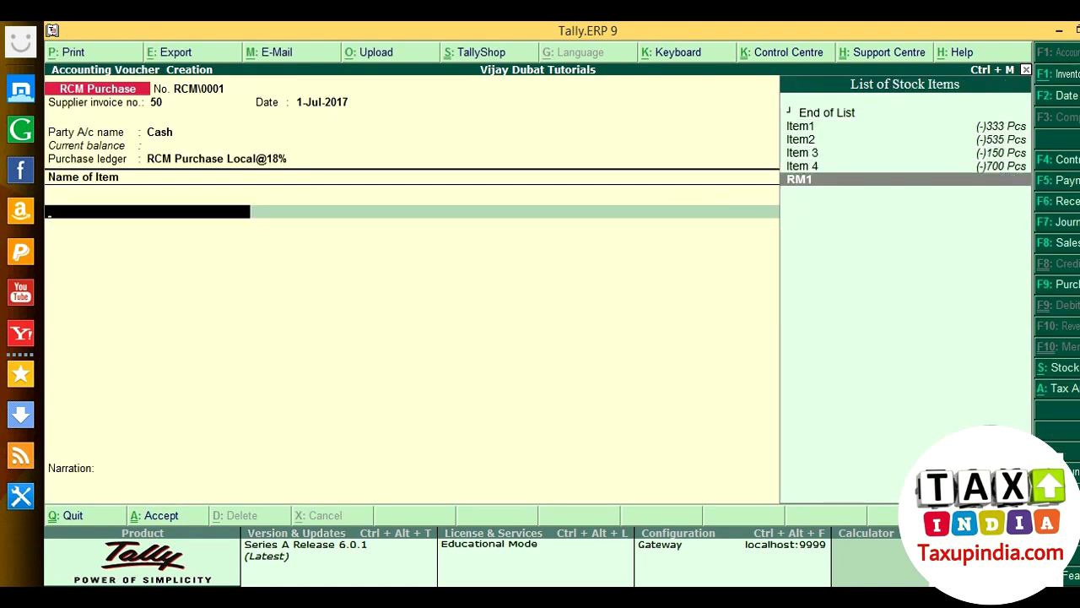
key(alt+c)
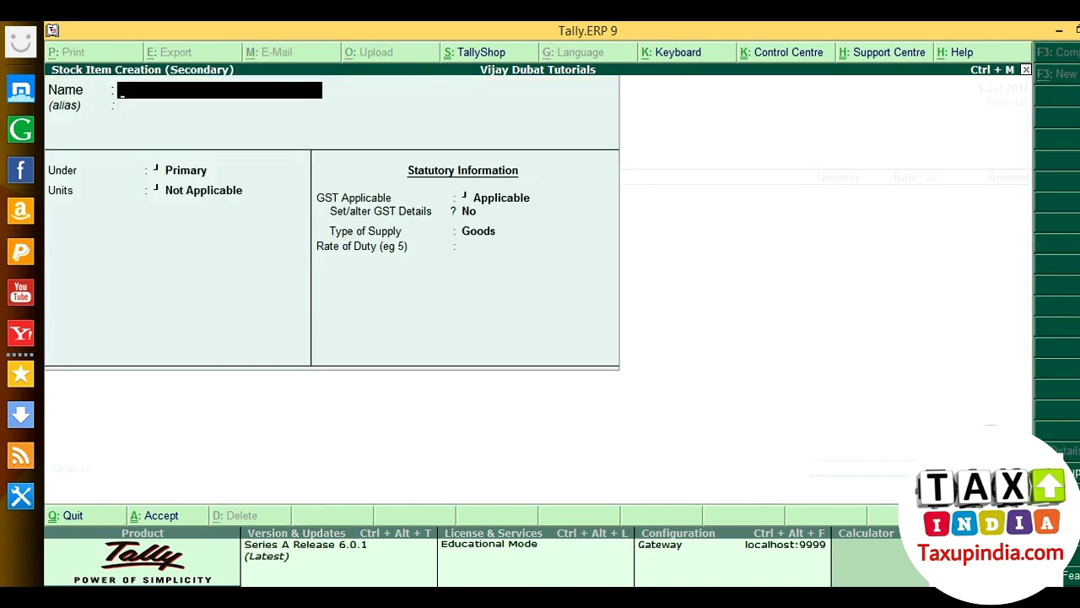
text(RM2)
key(Return)
key(Return)
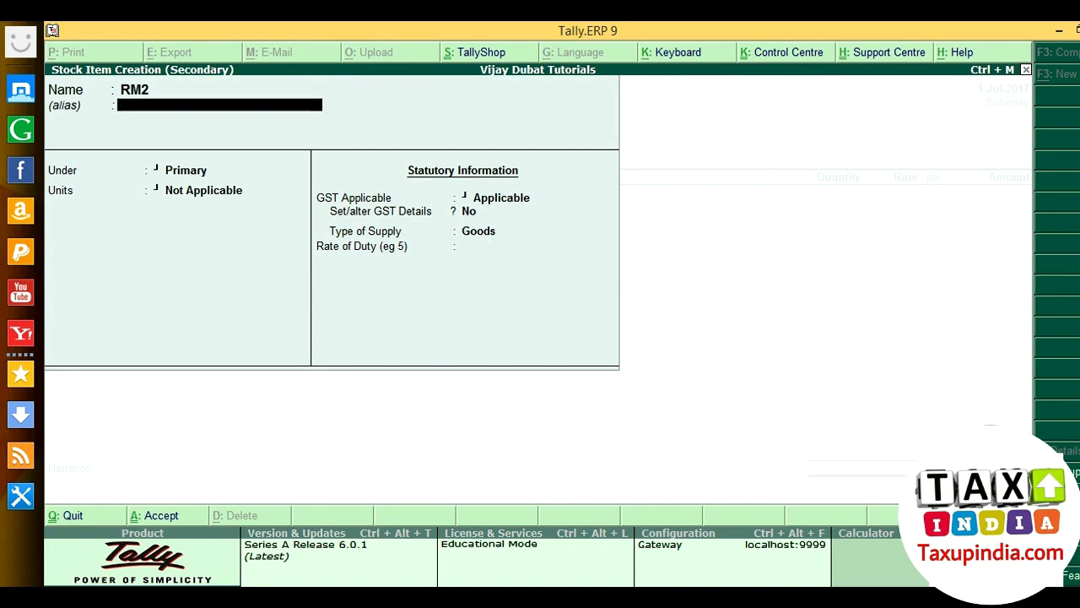
key(Down)
key(Down)
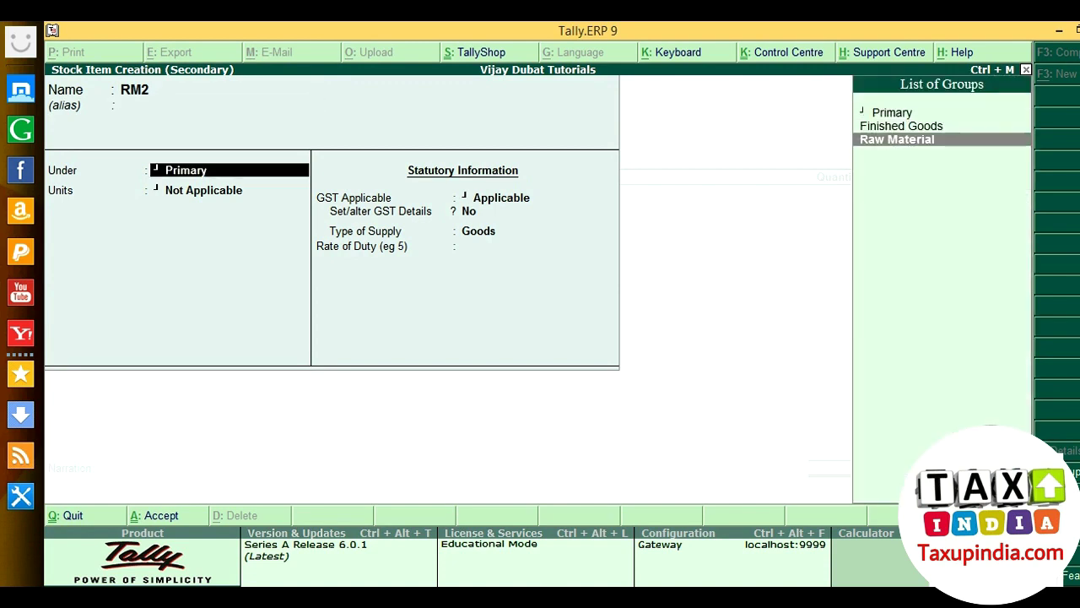
key(Return)
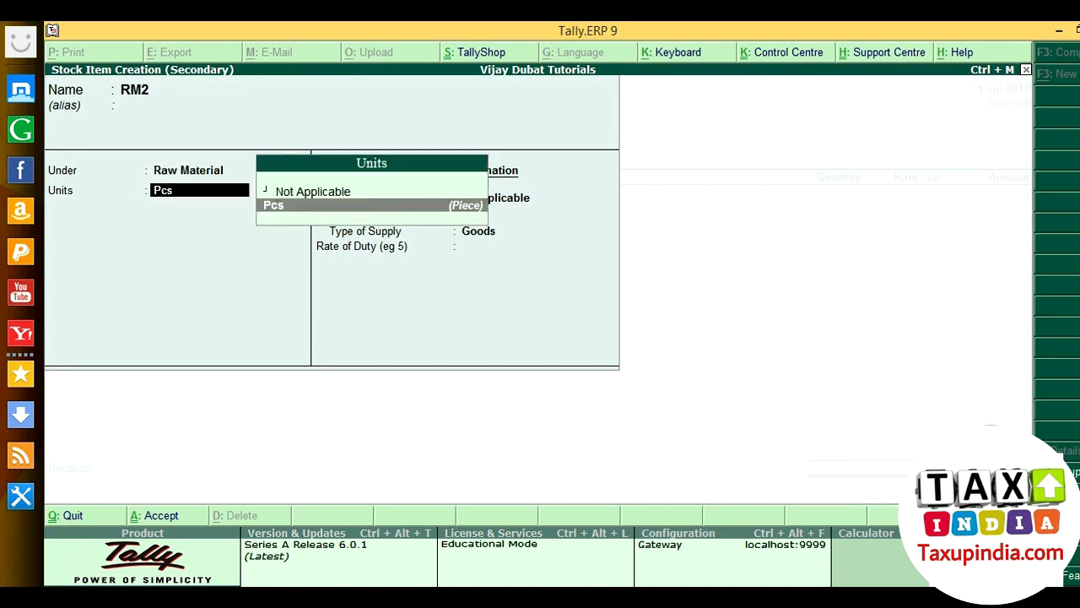
key(Return)
Enable GST details for RM2 and enter HSN/SAC code 40669990 with calculation type On Value.
key(Return)
key(Return)
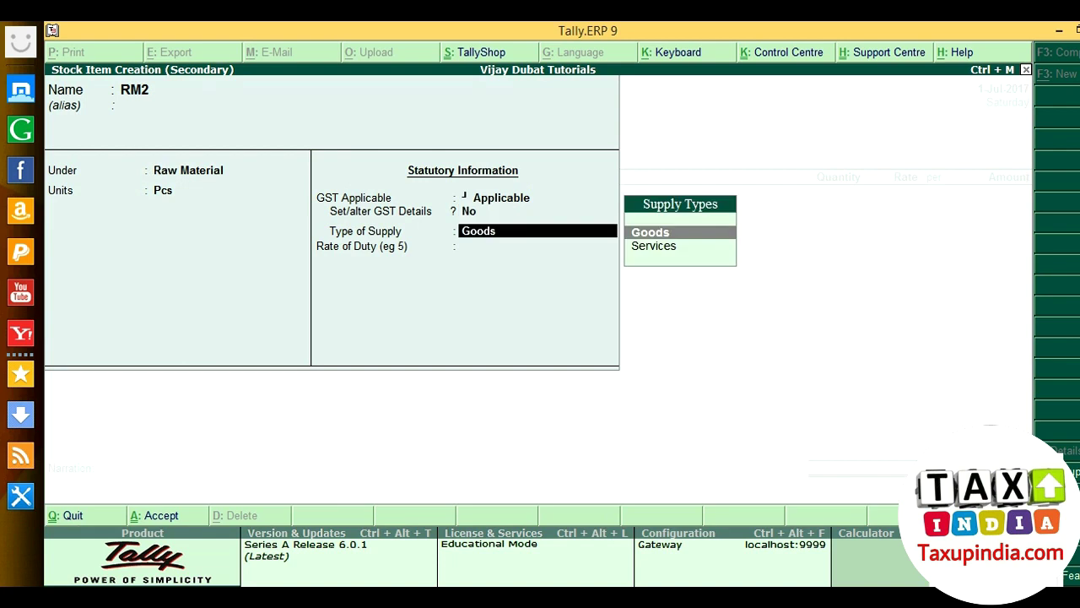
key(BackSpace)
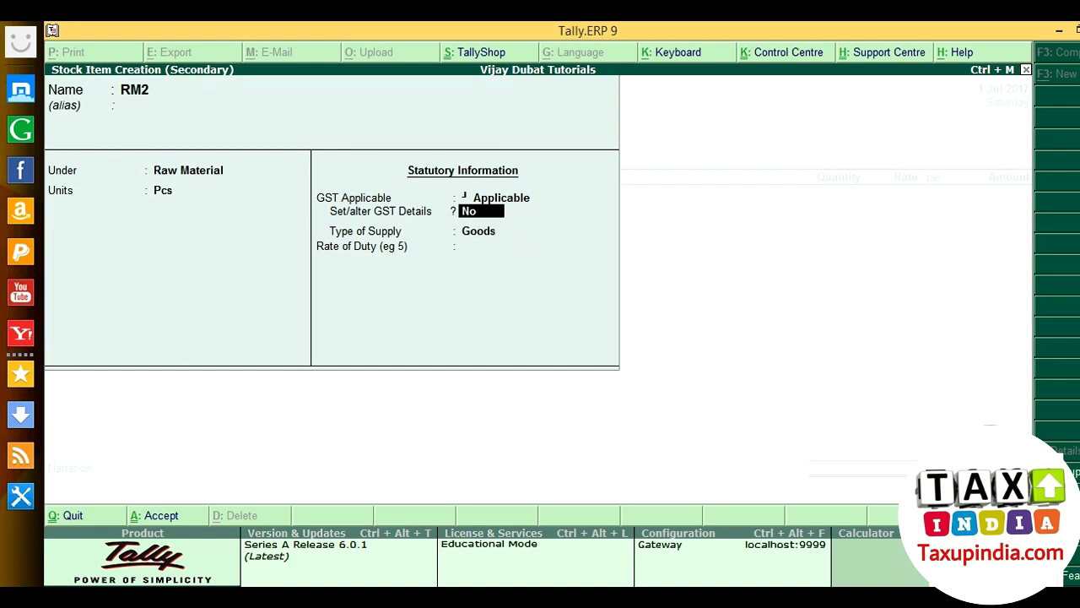
key(y)
key(Return)
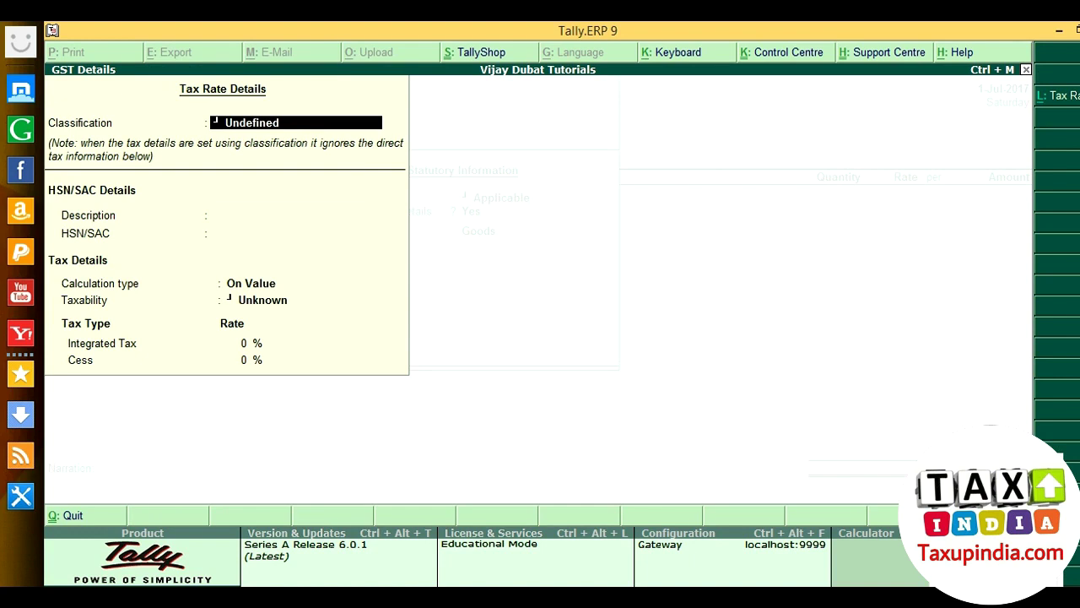
key(Return)
key(Return)
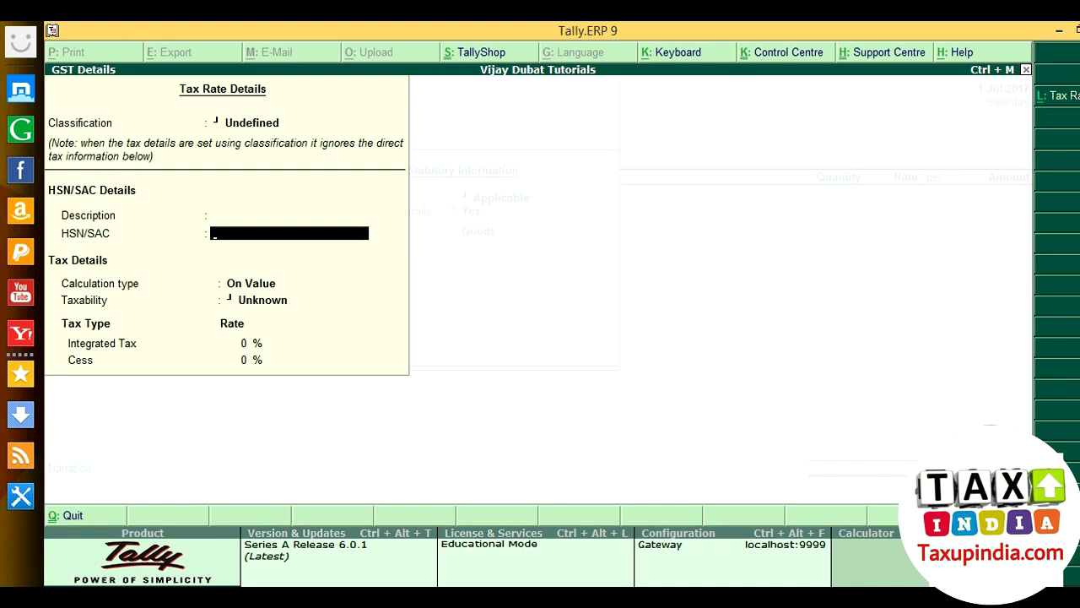
text(40669990)
key(Return)
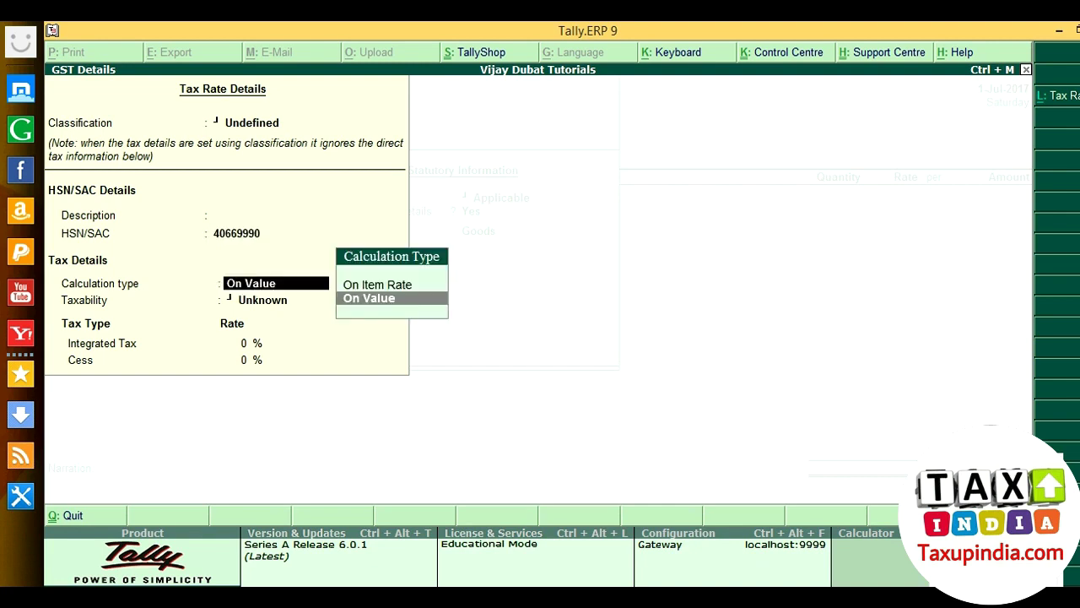
key(Return)
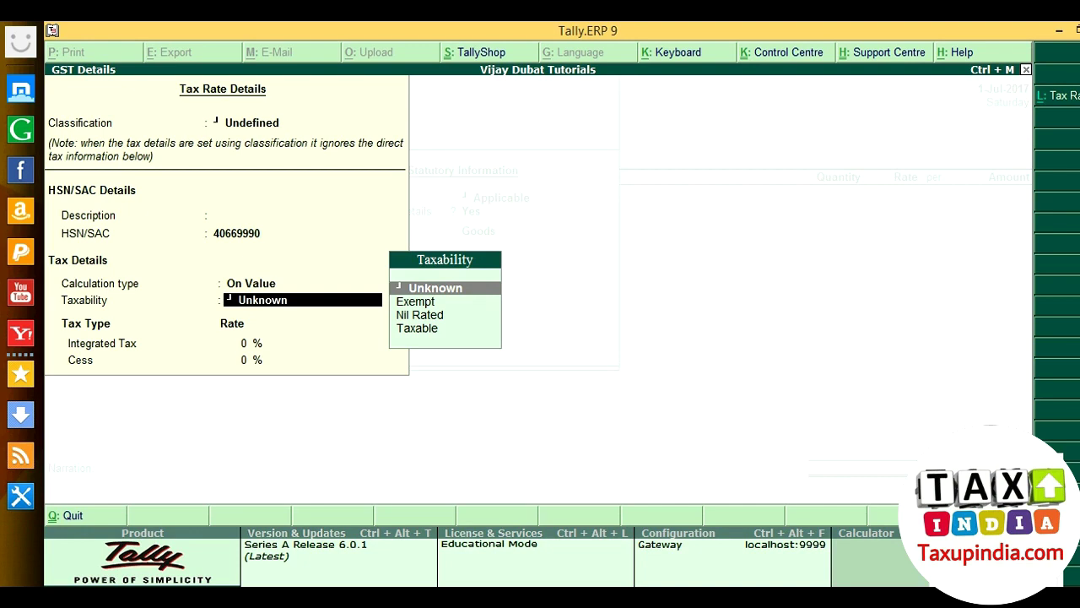
Set RM2's taxability to Taxable with an integrated tax rate of 18%.
key(Down)
key(Down)
key(Down)
key(Return)
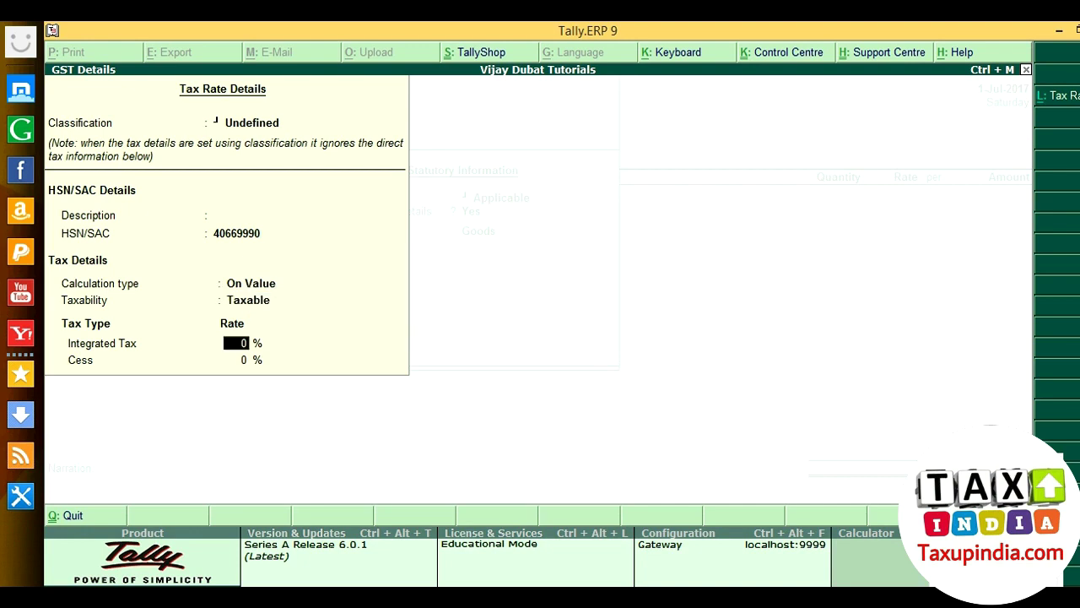
text(18)
key(Return)
key(Return)
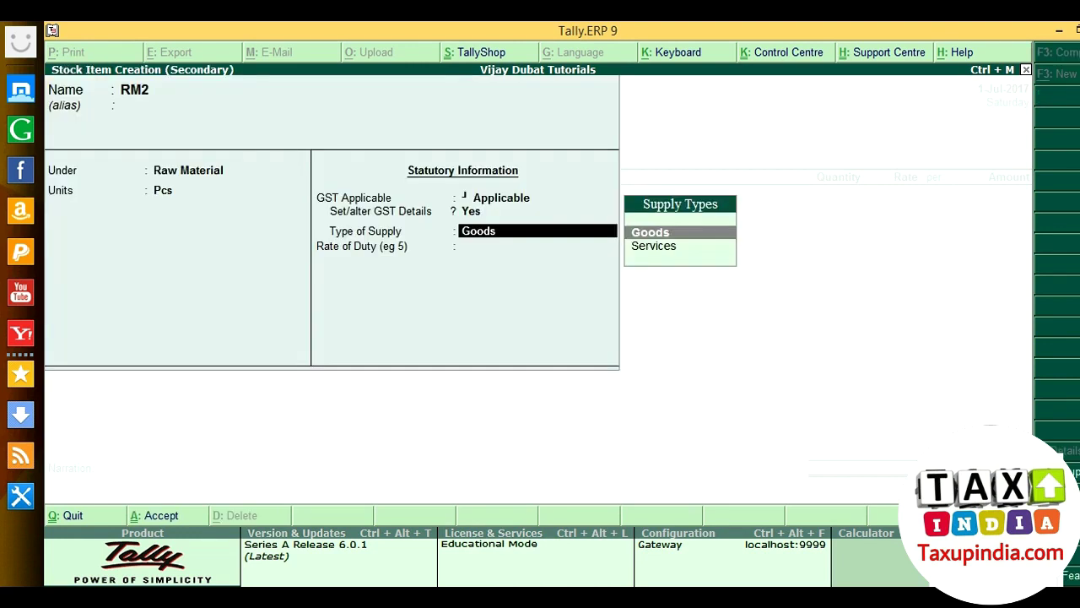
Keep Goods as RM2's type of supply, leave the rate of duty blank and save the stock item.
key(Return)
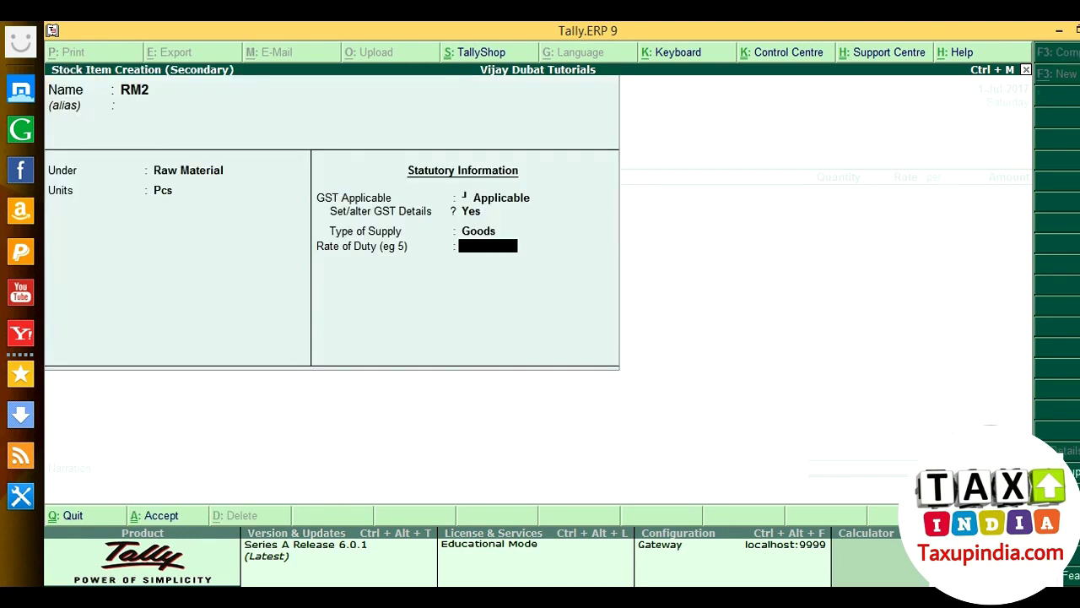
key(Return)
key(Return)
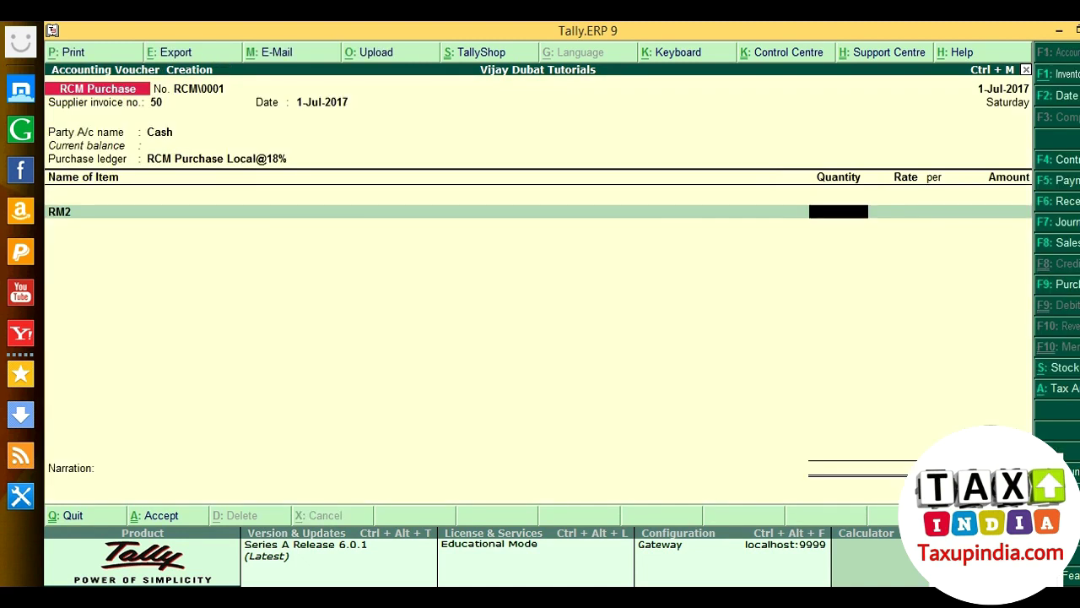
Enter a quantity of 100 Pcs at a rate of 40 per piece for RM2 in the voucher.
text(100)
key(Return)
key(Return)
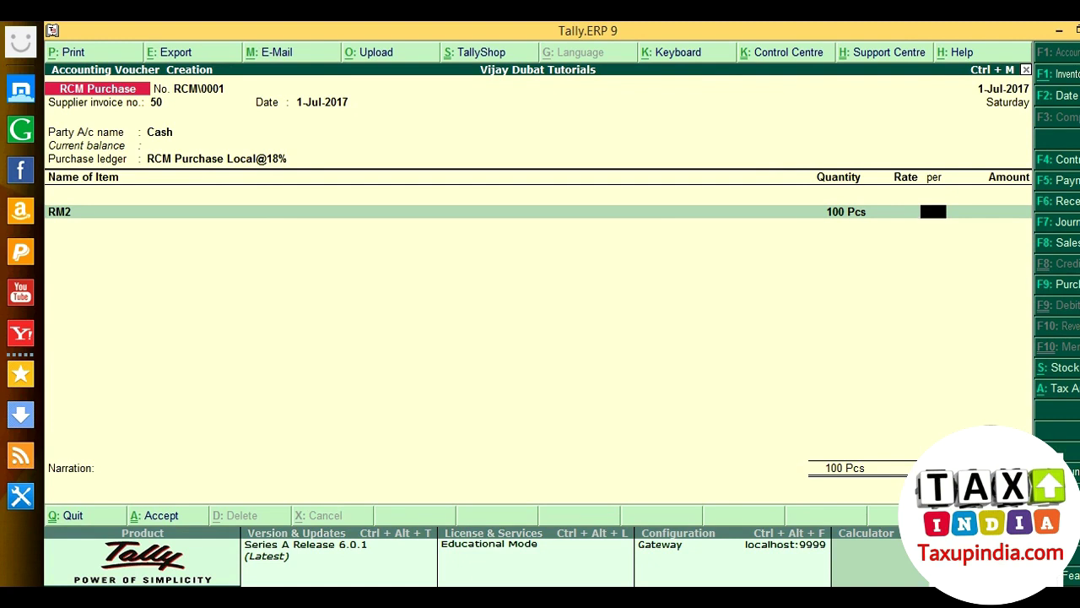
key(BackSpace)
text(40)
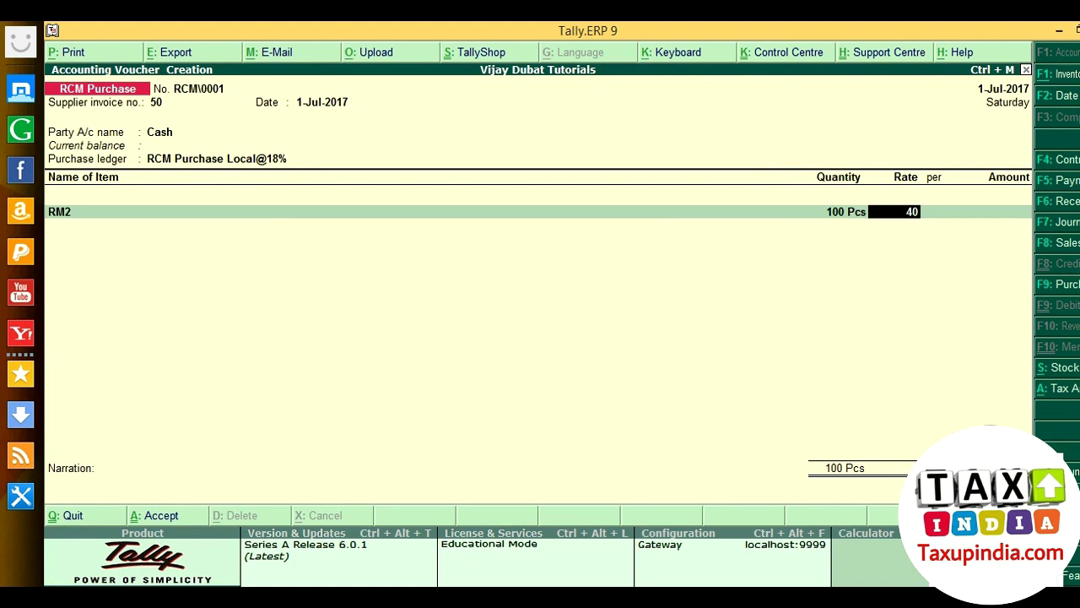
key(Return)
key(Return)
key(Return)
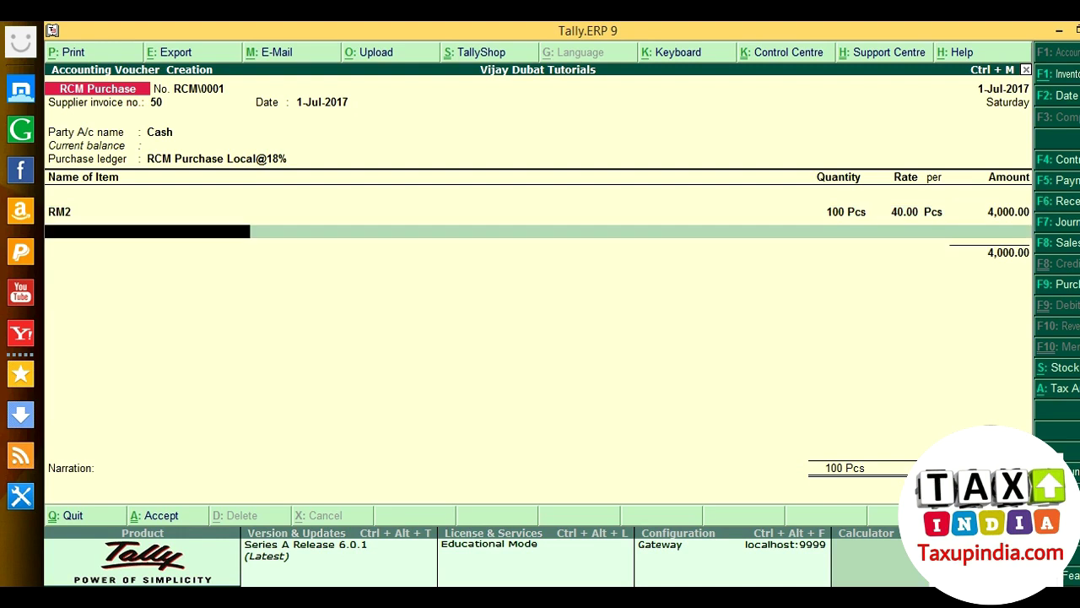
End the item list after RM2, leave the narration blank, save voucher RCM\0001 and exit voucher entry.
key(Return)
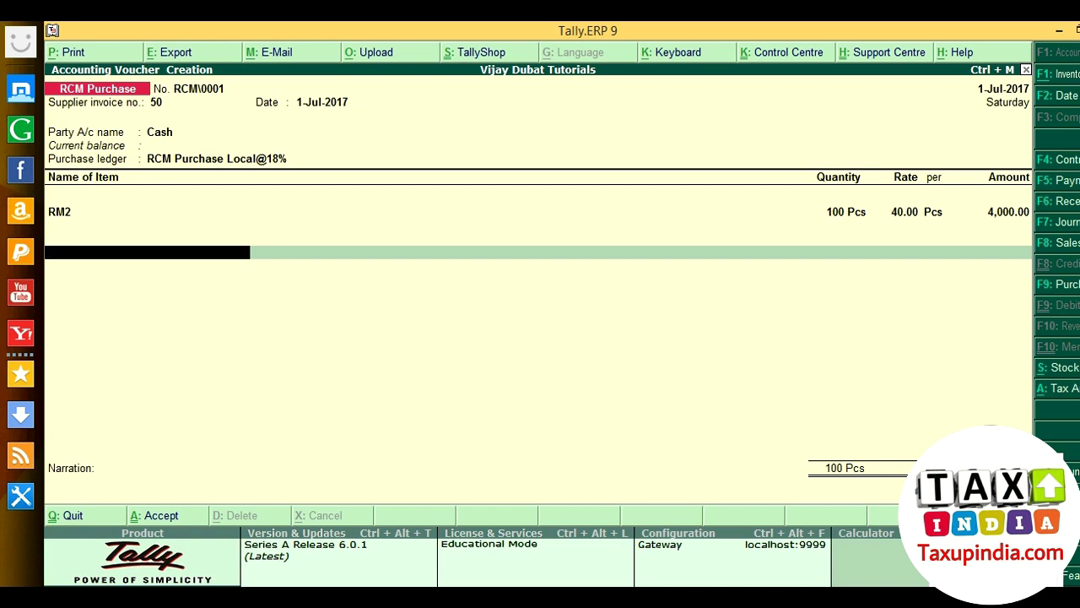
key(Return)
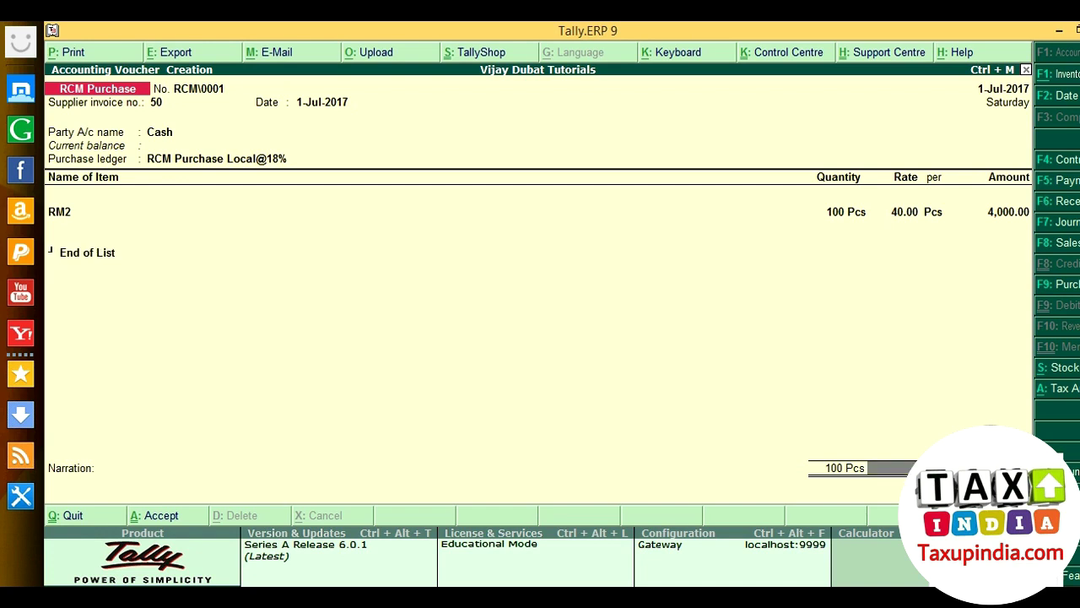
key(Return)
key(Return)
key(ctrl+a)
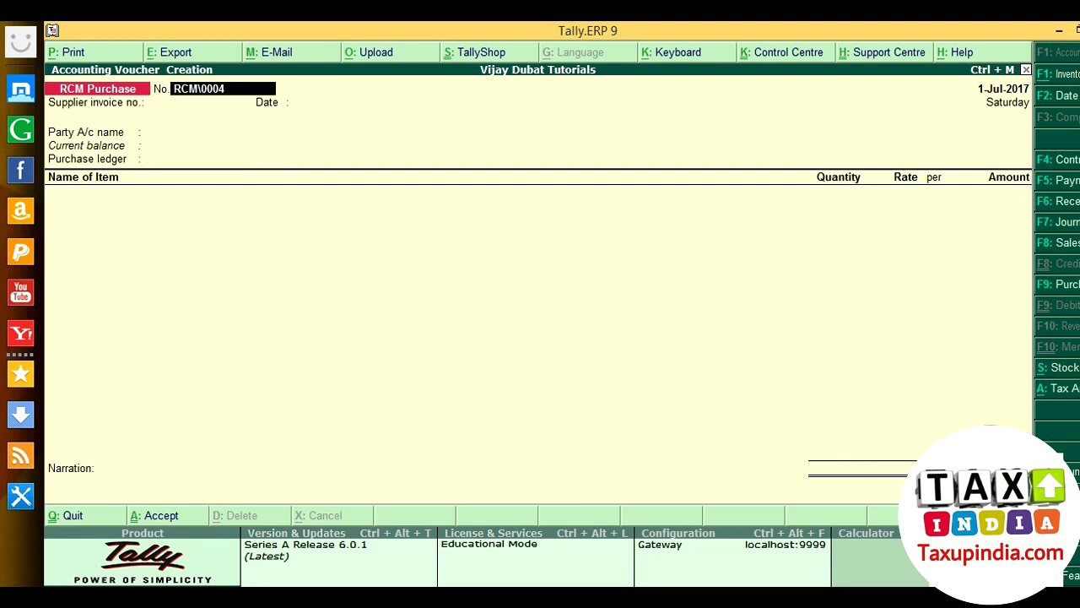
key(BackSpace)
key(Escape)
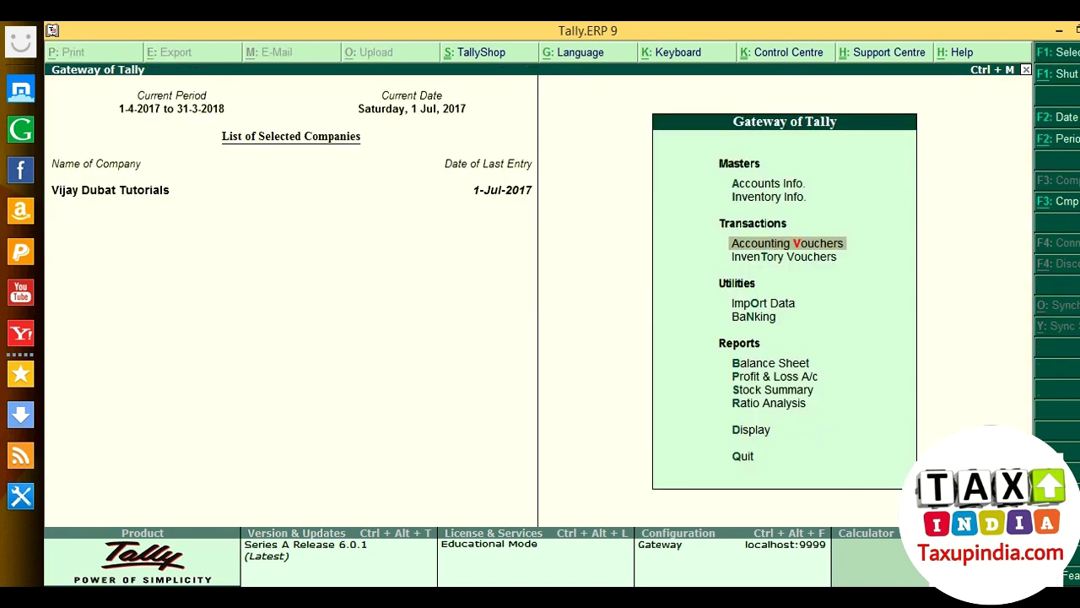
Display the GSTR-2 return from the GST statutory reports.
key(Down)
key(Down)
key(Down)
key(Down)
key(Down)
key(Down)
key(Down)
key(Down)
key(Down)
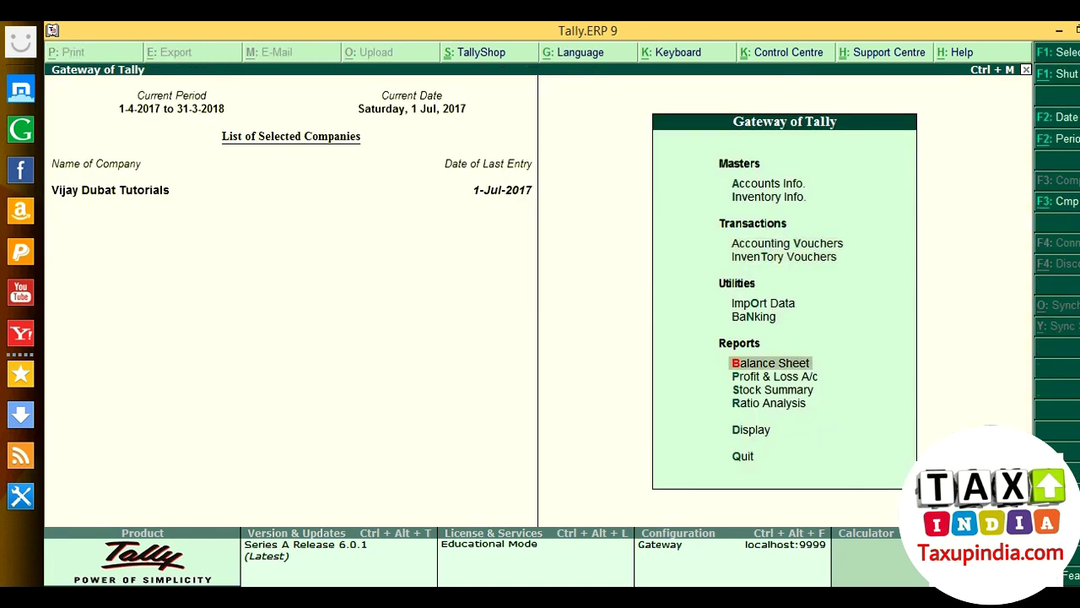
key(Up)
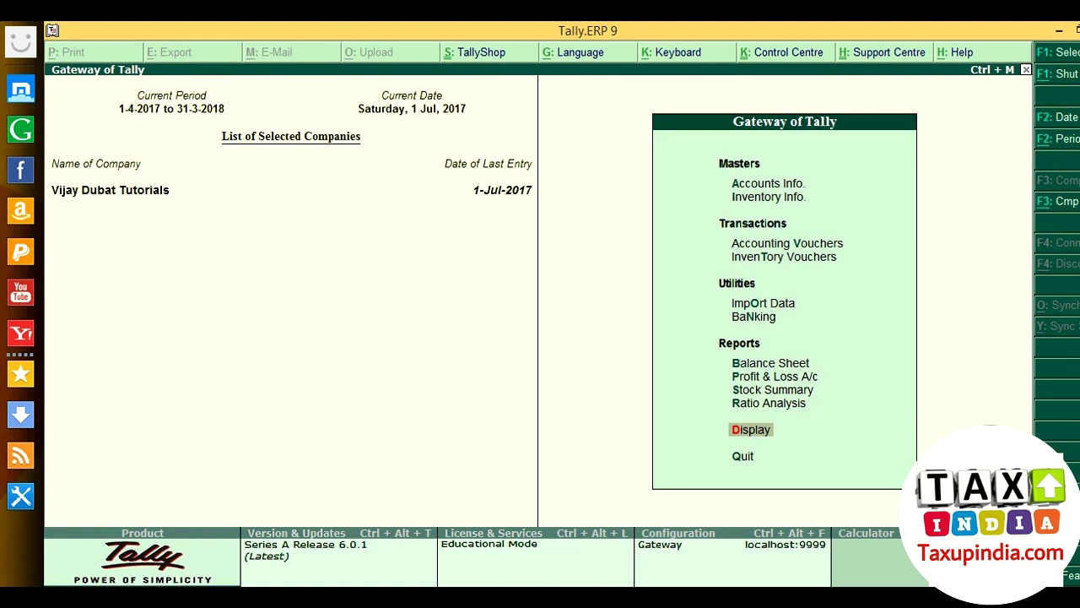
key(Return)
key(Down)
key(Down)
key(Down)
key(Down)
key(Down)
key(Down)
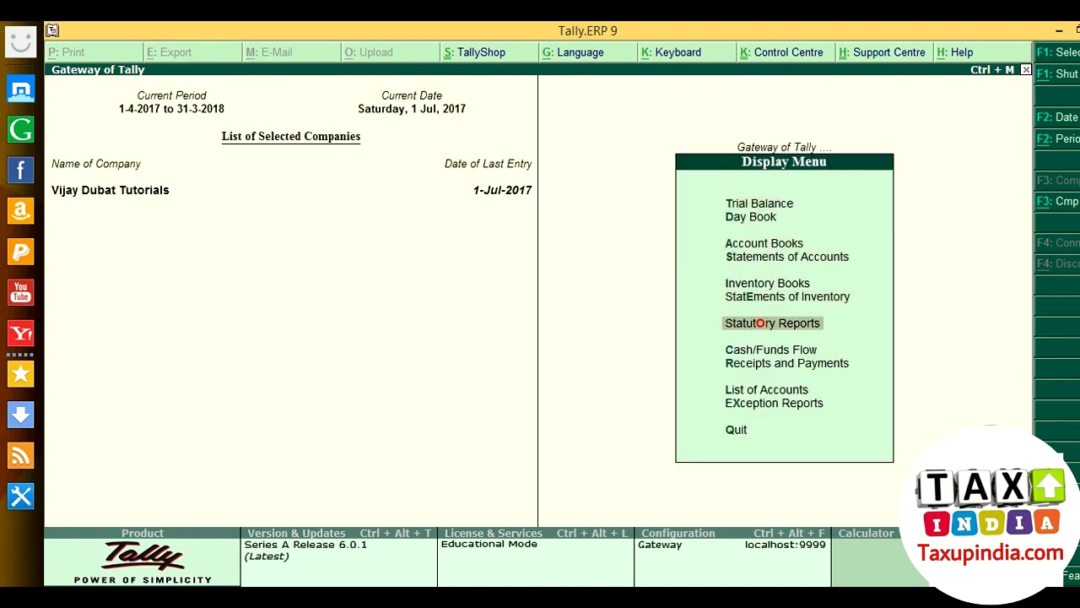
key(Return)
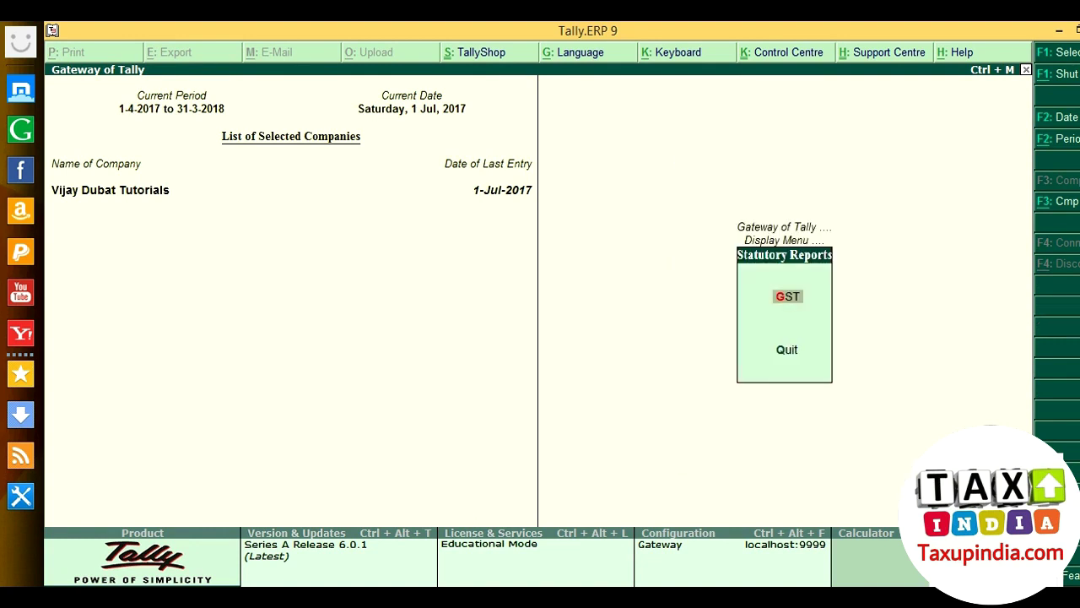
key(Return)
key(Down)
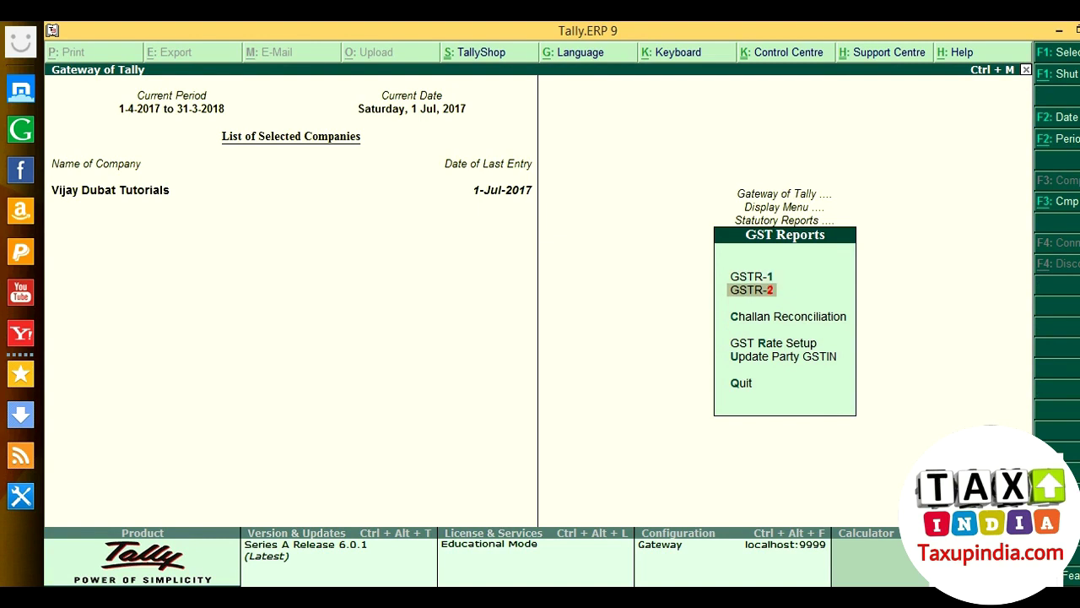
key(Return)
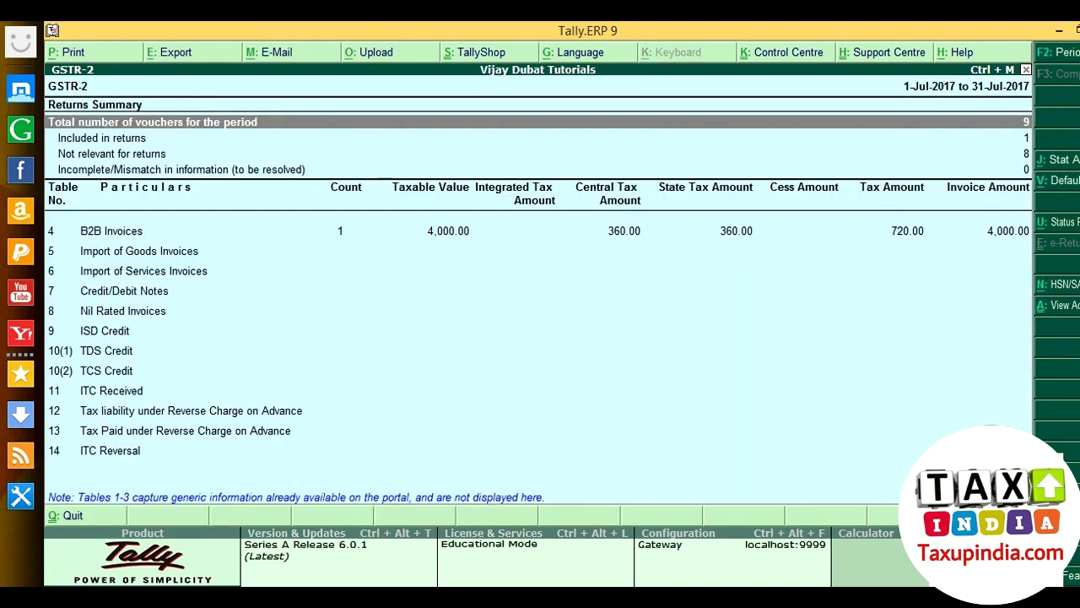
Drill down into the B2B Invoices of GSTR-2 and check the cash voucher RCM\0001 without altering it.
key(Down)
key(Down)
key(Down)
key(Down)
key(Up)
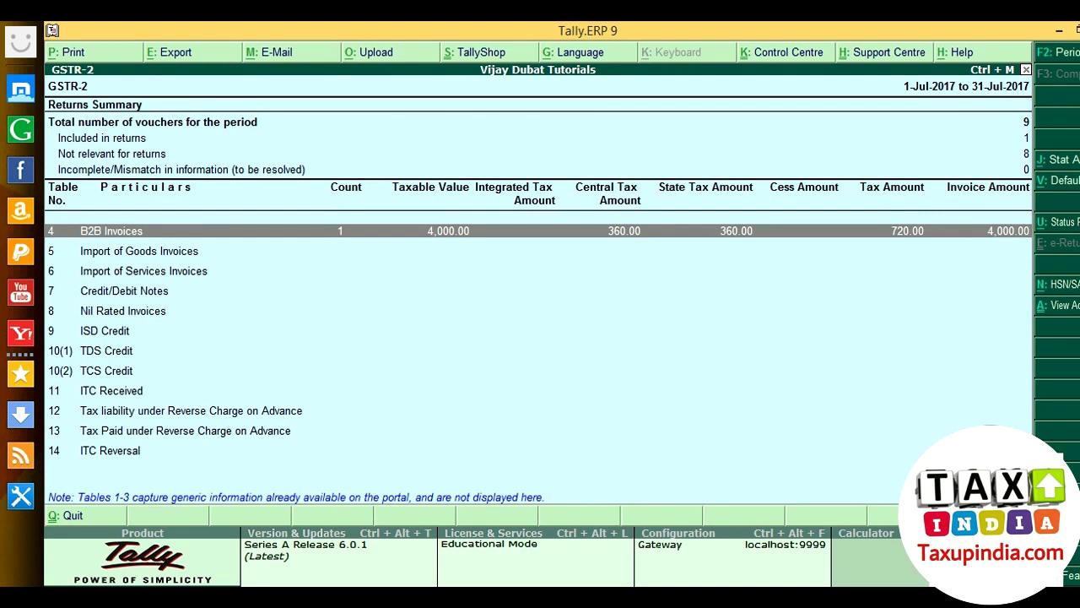
key(Return)
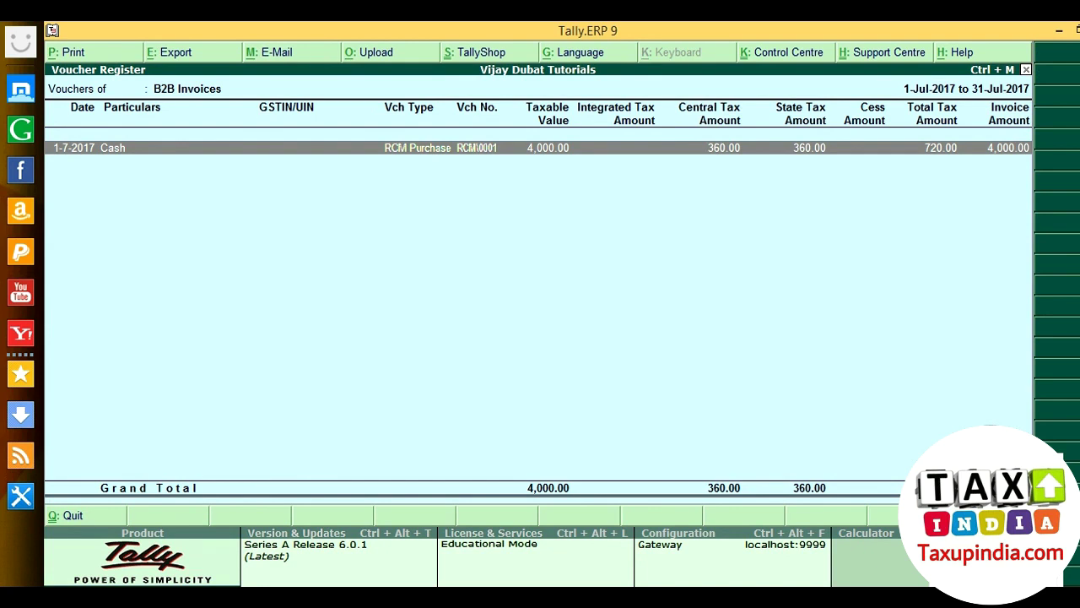
key(Return)
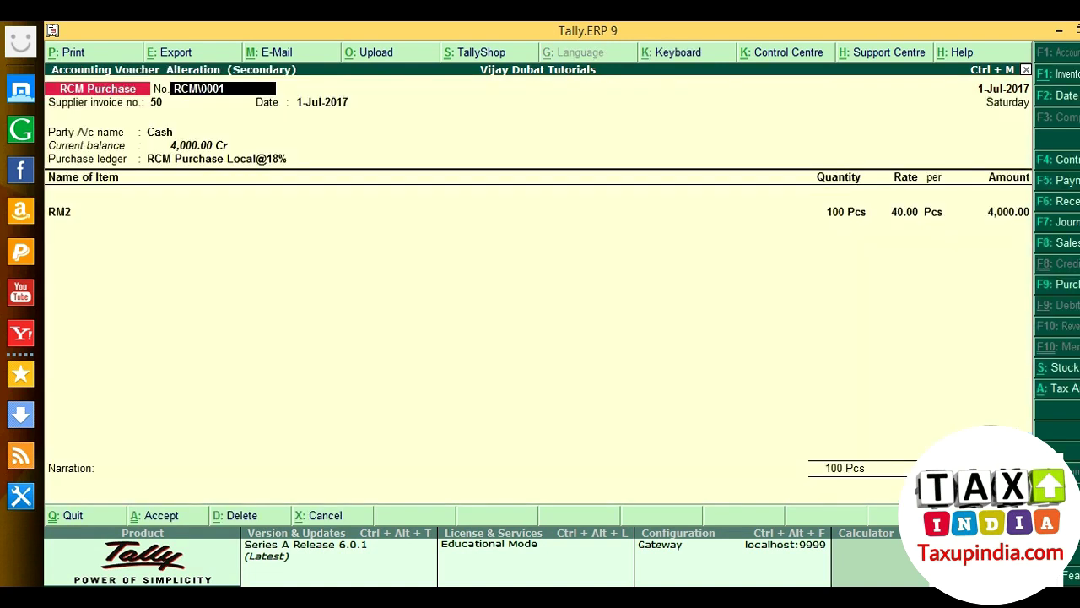
key(Escape)
key(Escape)
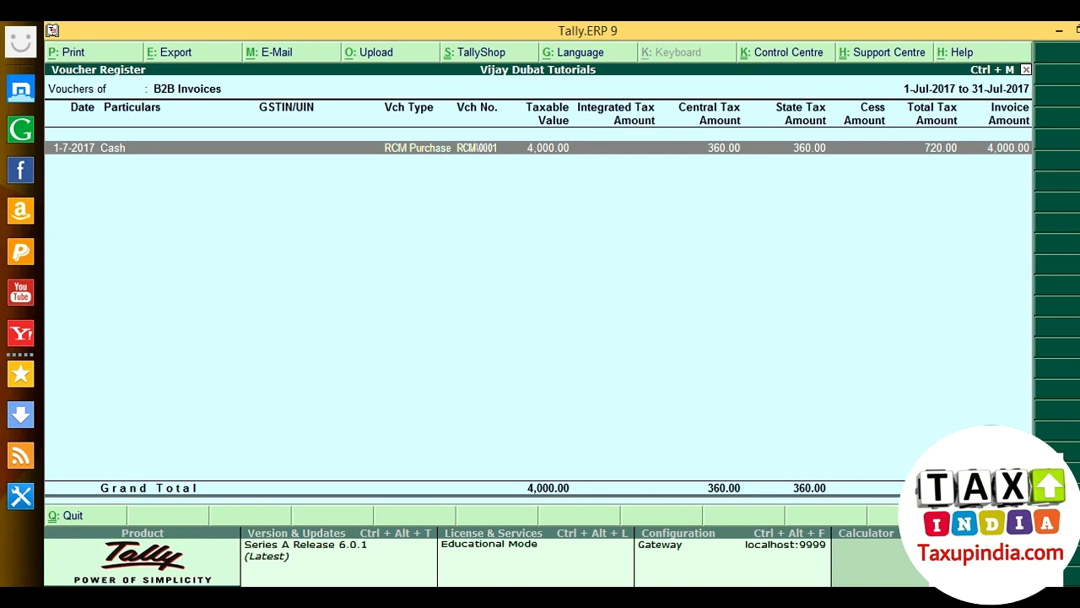
Close the GST reports and start a new RCM Purchase accounting voucher.
key(Escape)
key(Escape)
key(Escape)
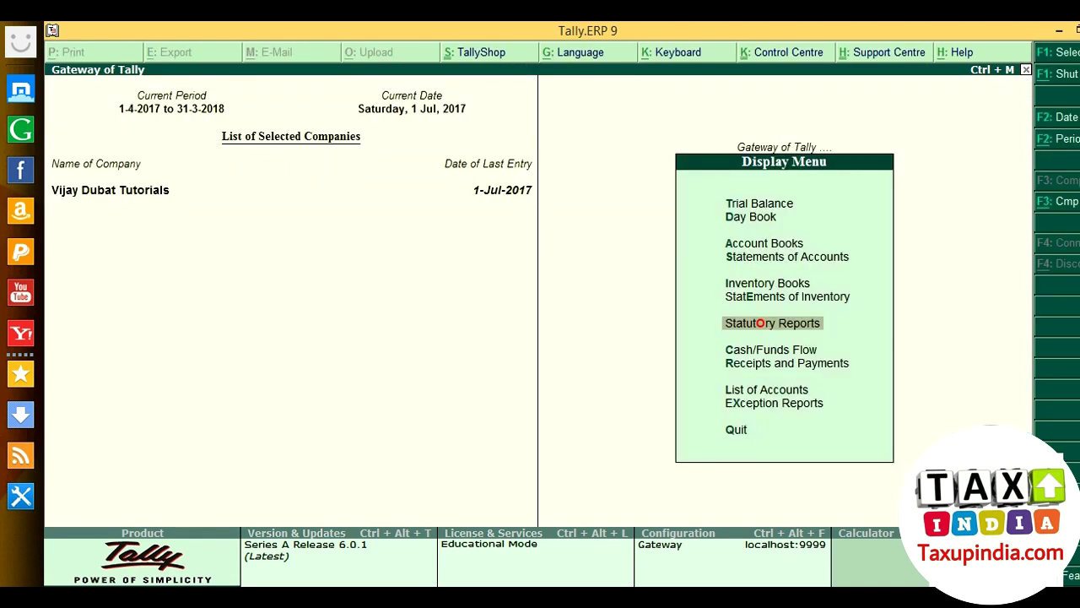
key(Up)
key(Up)
key(Up)
key(Up)
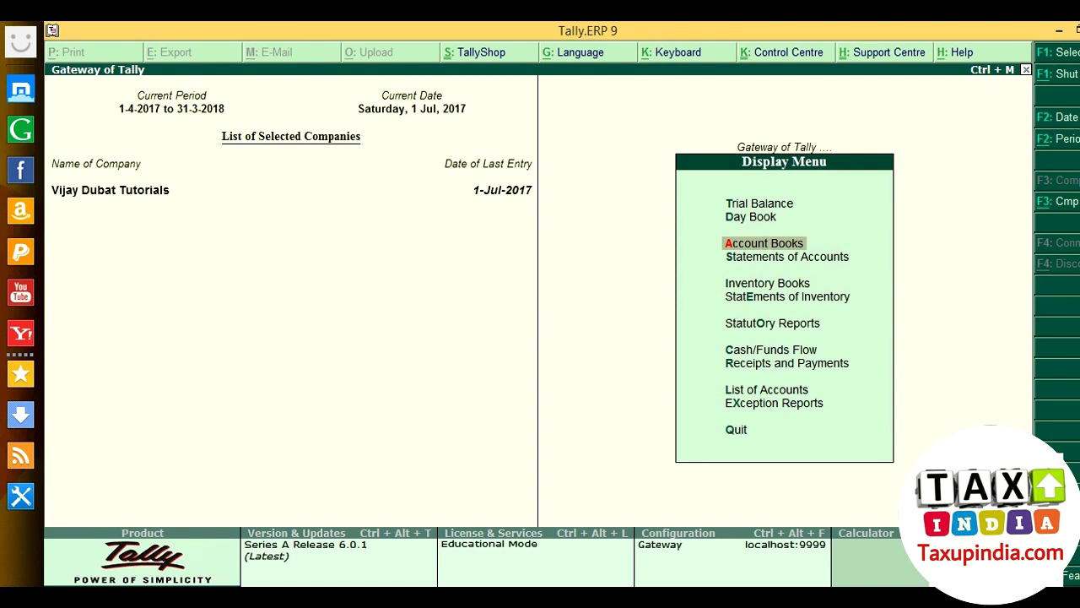
key(Escape)
key(Escape)
key(n)
key(Down)
key(Down)
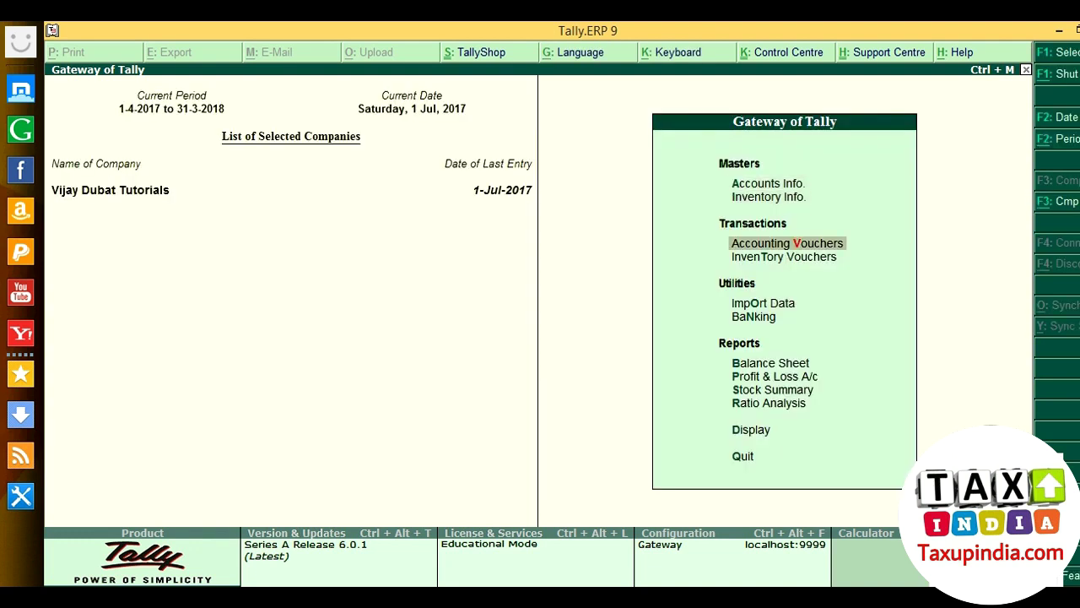
key(Return)
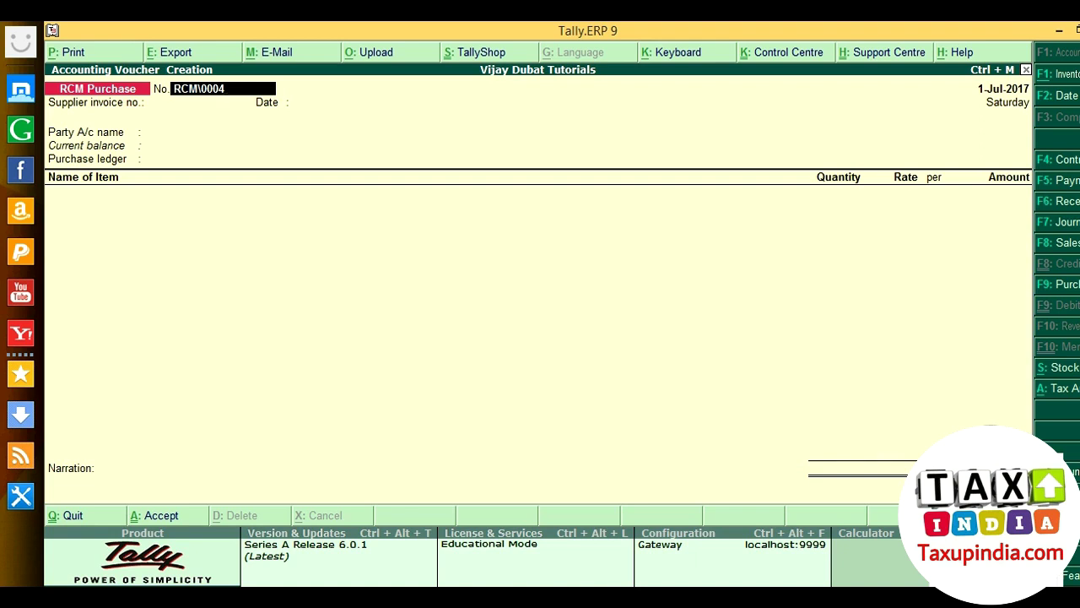
Number the voucher RCM\0002, enter supplier invoice number 45 and keep the invoice date 1-Jul-2017.
key(BackSpace)
text(2)
key(Return)
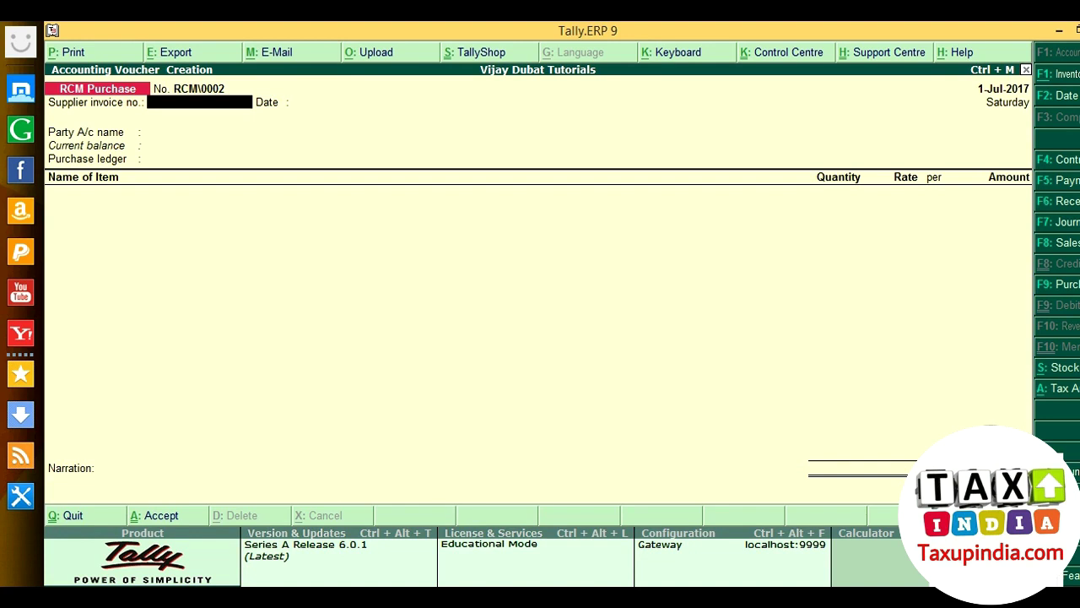
text(45)
key(Return)
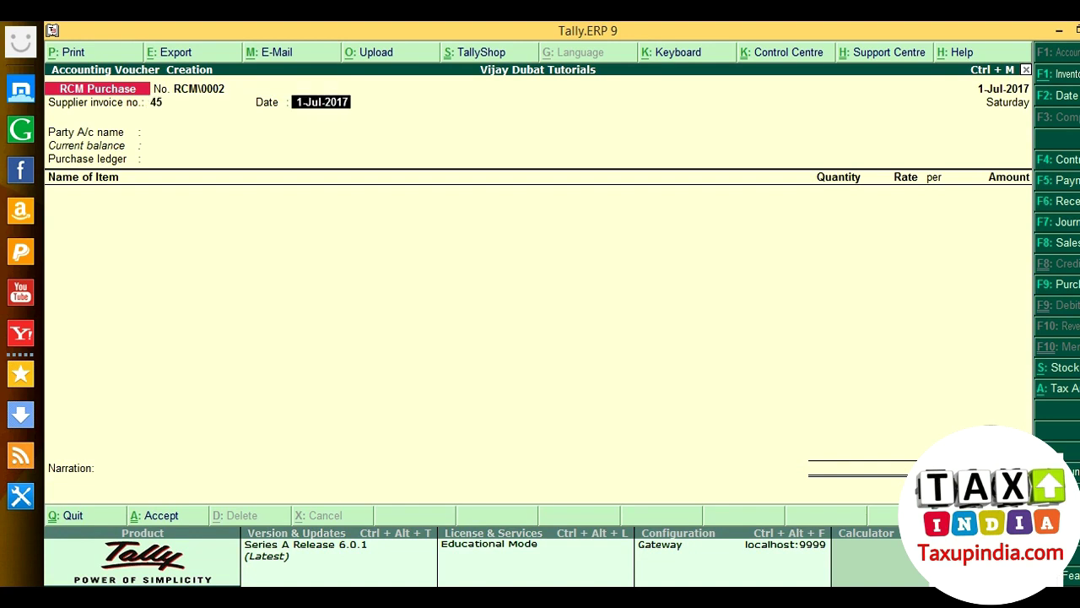
key(Return)
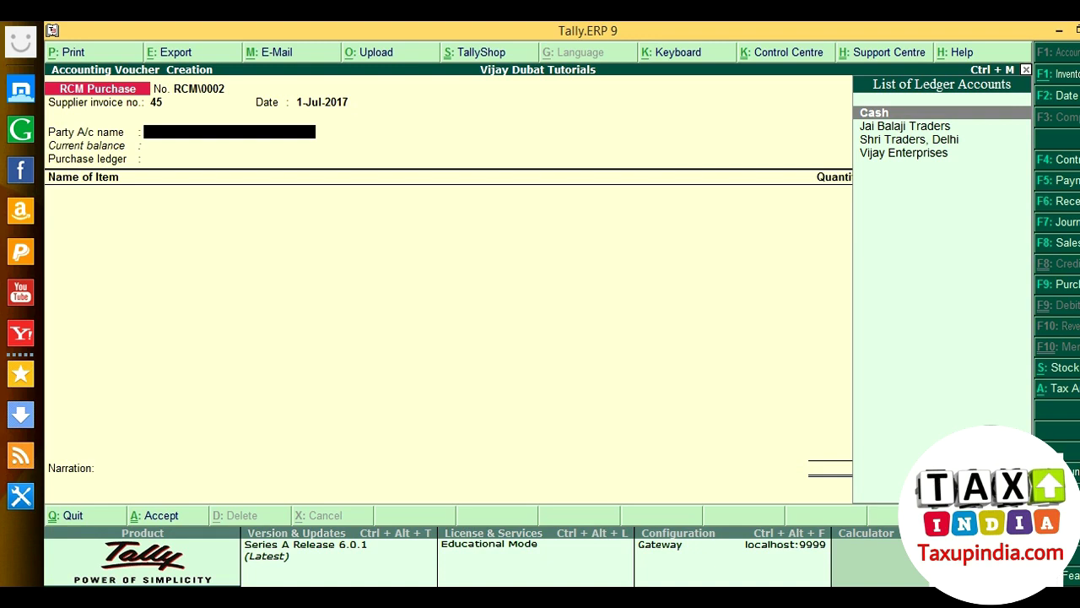
Create a party ledger named RAJU SOLVENTS from within the voucher and place it under Sundry Creditors.
key(alt+c)
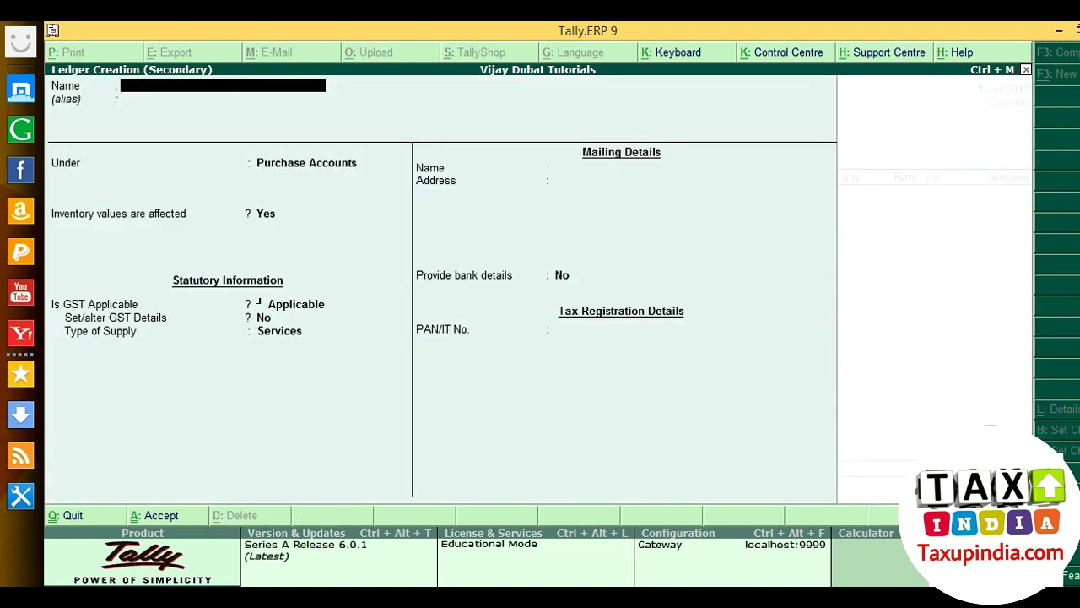
text(RAJU SOLVENTS)
key(Return)
key(Return)
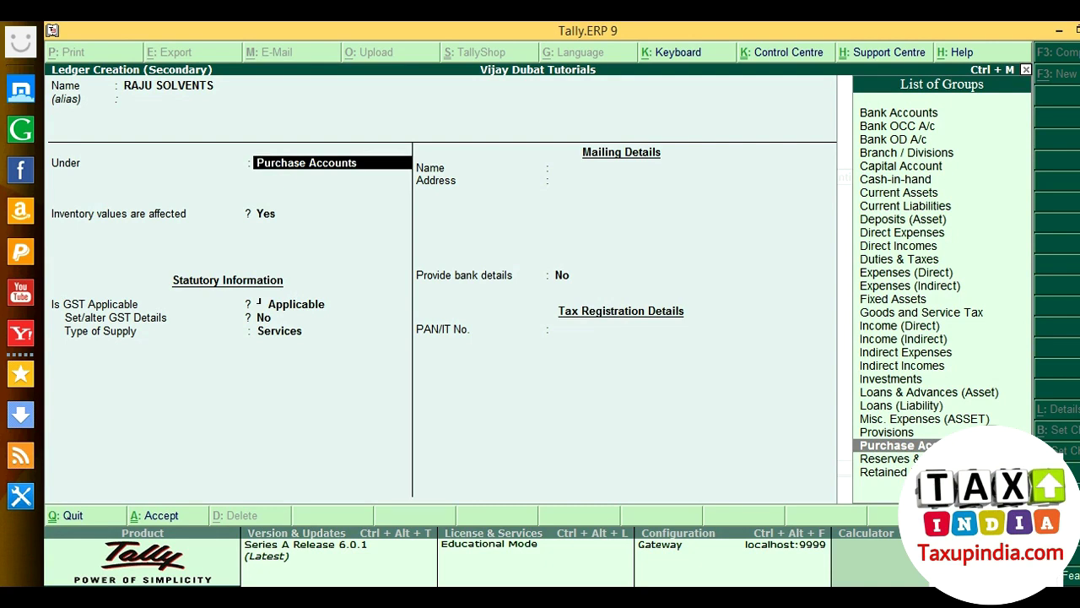
text(SU)
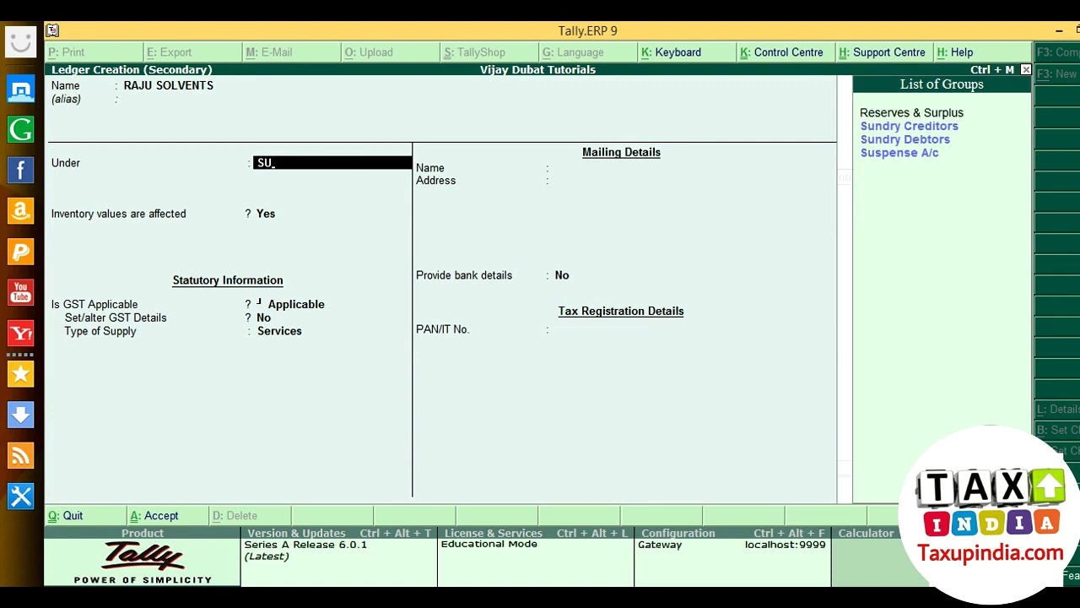
key(Return)
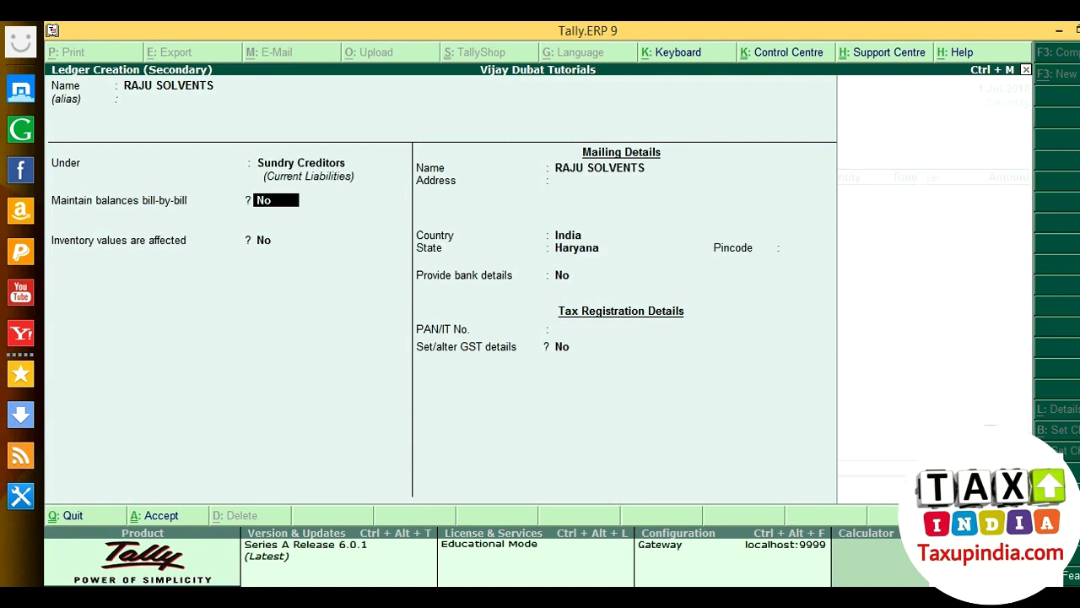
Enable bill-by-bill balances for the RAJU SOLVENTS ledger, leaving the default credit period blank.
text(Y)
key(Return)
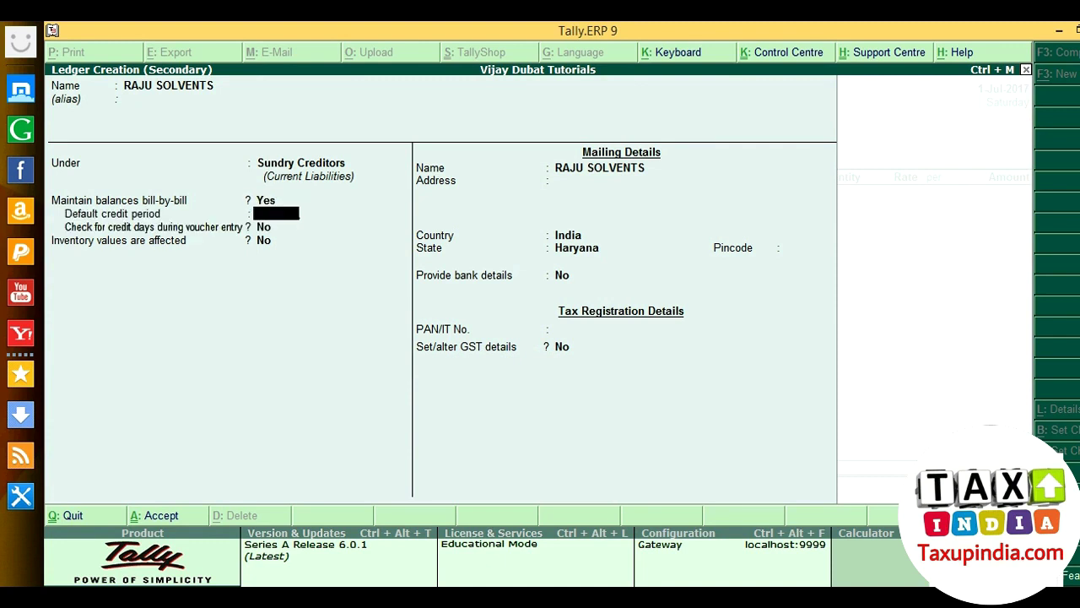
key(Return)
key(Return)
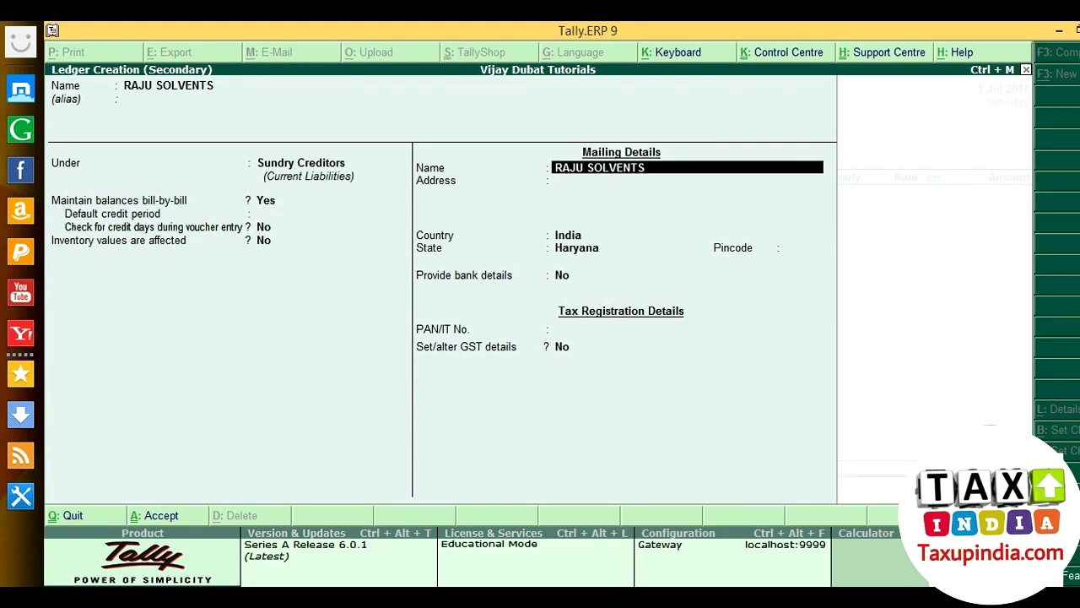
Keep the mailing name, set the ledger's state to Delhi, and leave the address, pincode and PAN blank without bank details.
key(Return)
key(Return)
key(Return)
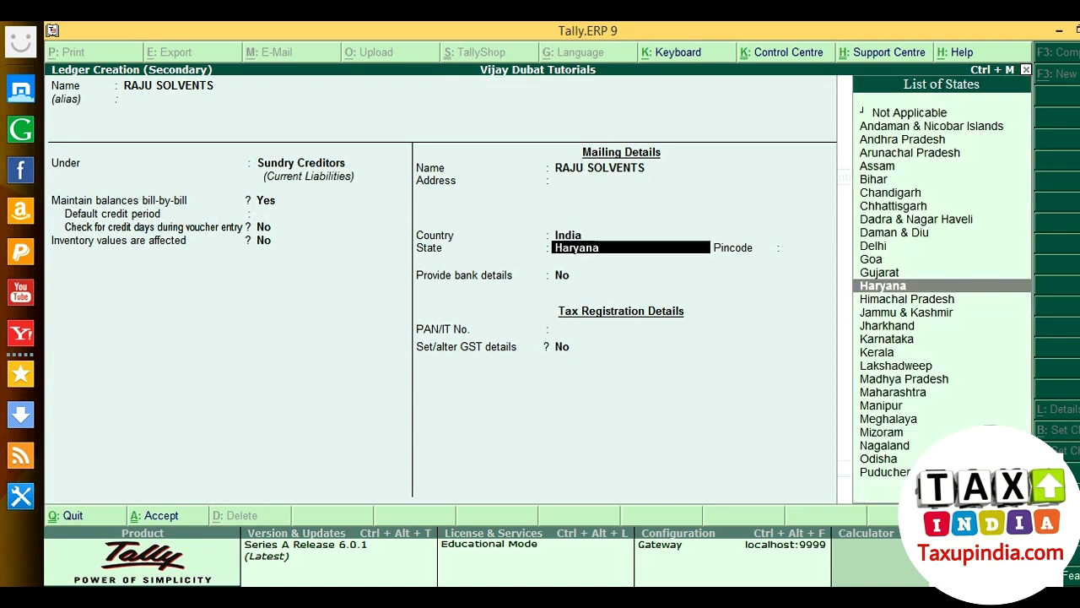
text(D)
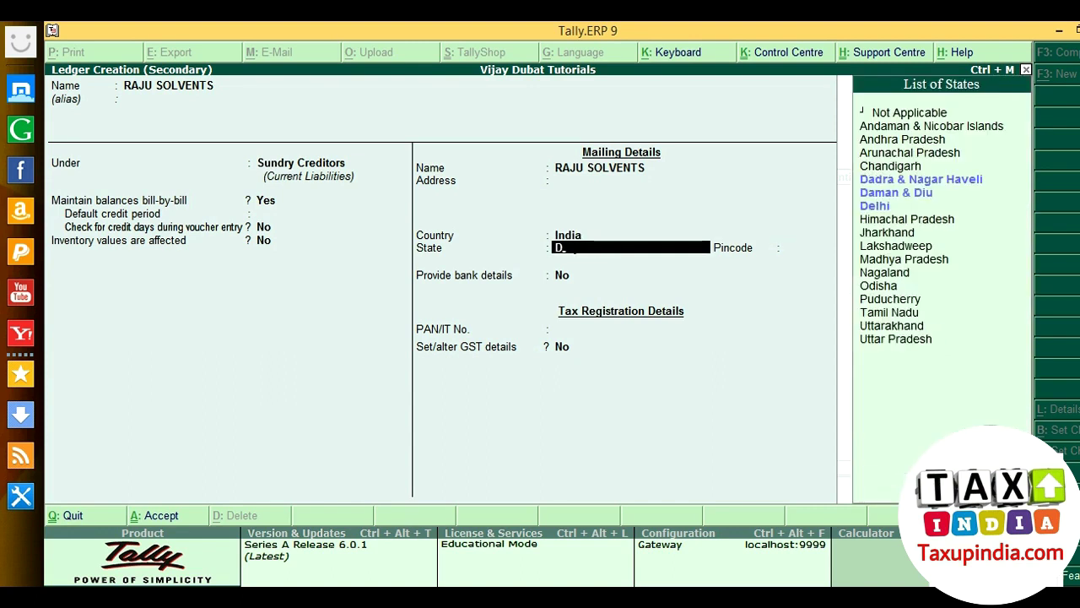
text(E)
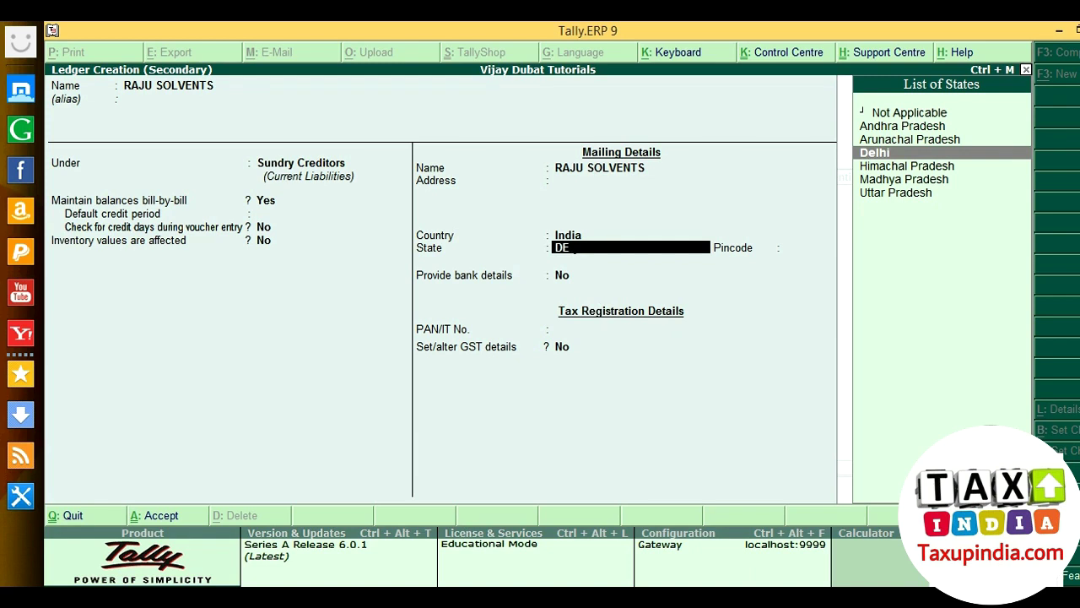
key(Return)
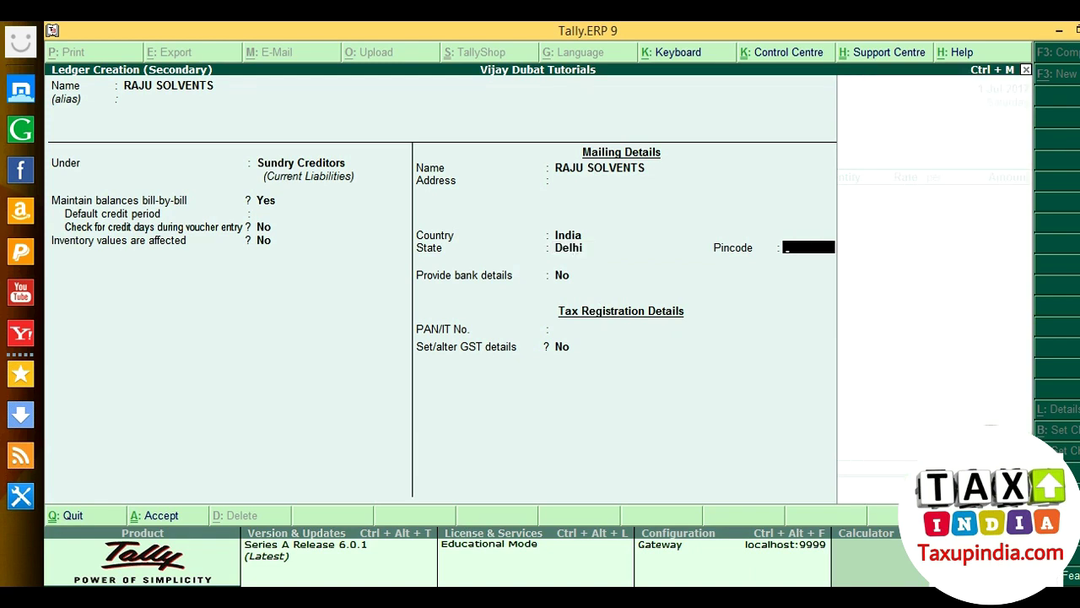
key(Return)
key(Return)
key(Return)
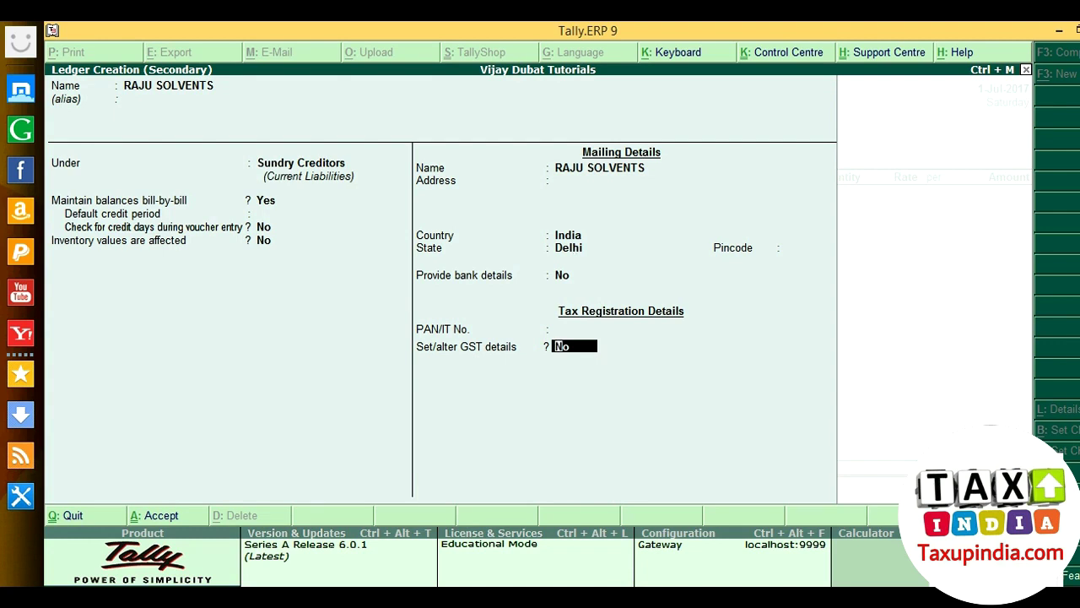
Enable GST details for RAJU SOLVENTS, set its registration type to Unregistered and save the ledger.
text(y)
key(Return)
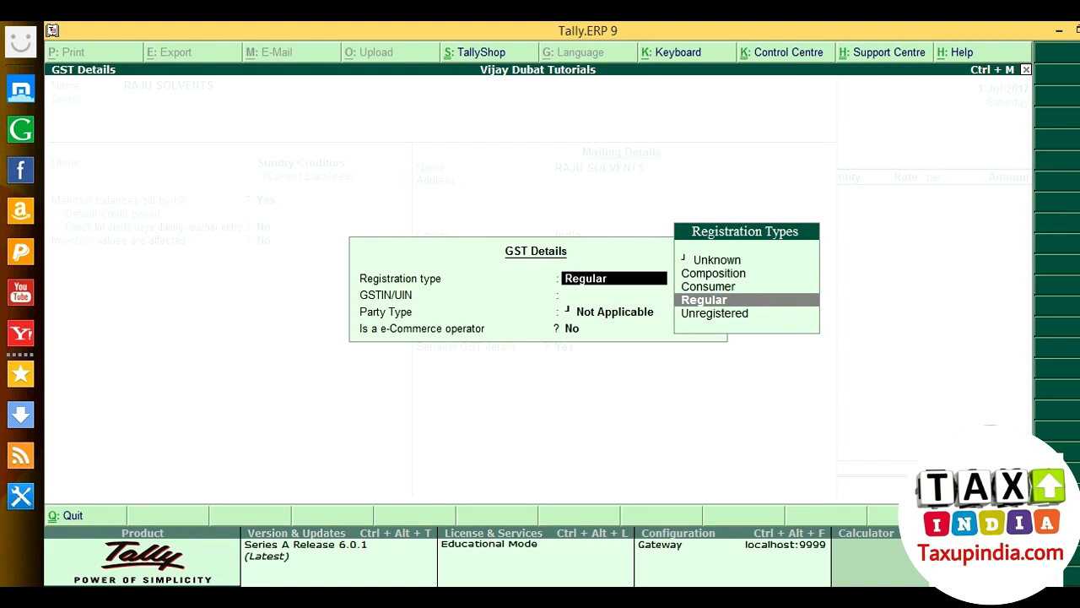
key(Down)
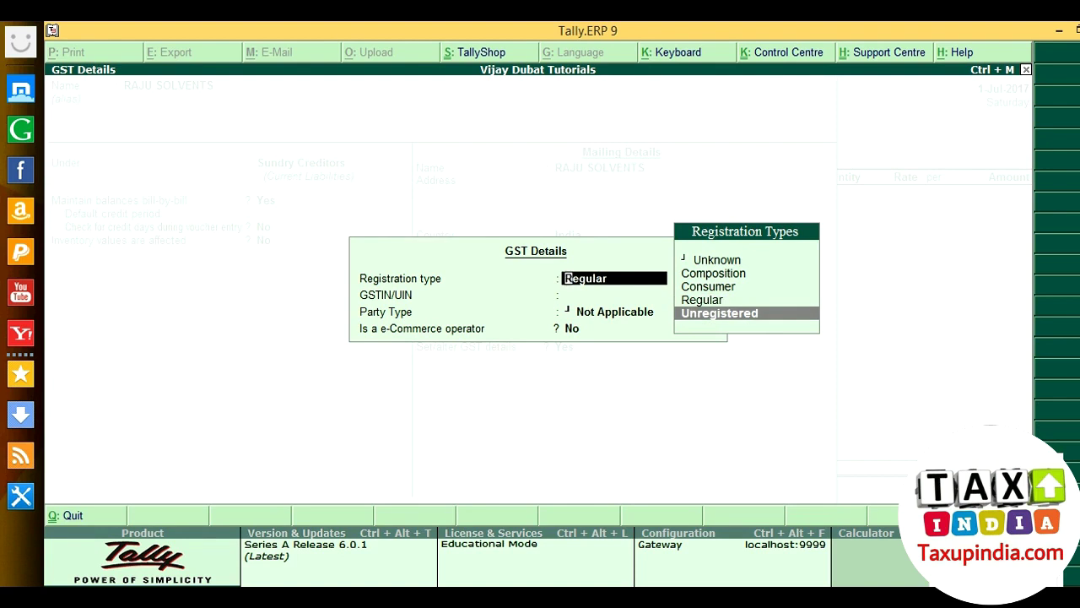
key(Return)
key(y)
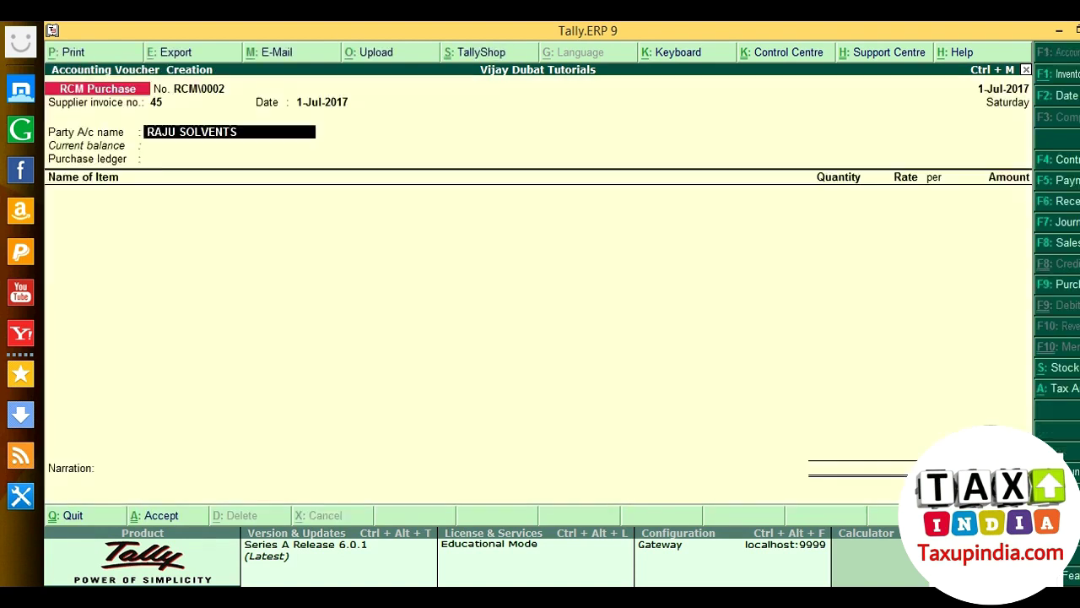
Accept the supplier details for RAJU SOLVENTS, keeping the Primary address type and Delhi as state with the GSTIN blank.
key(Return)
key(Return)
key(Return)
key(Return)
key(Return)
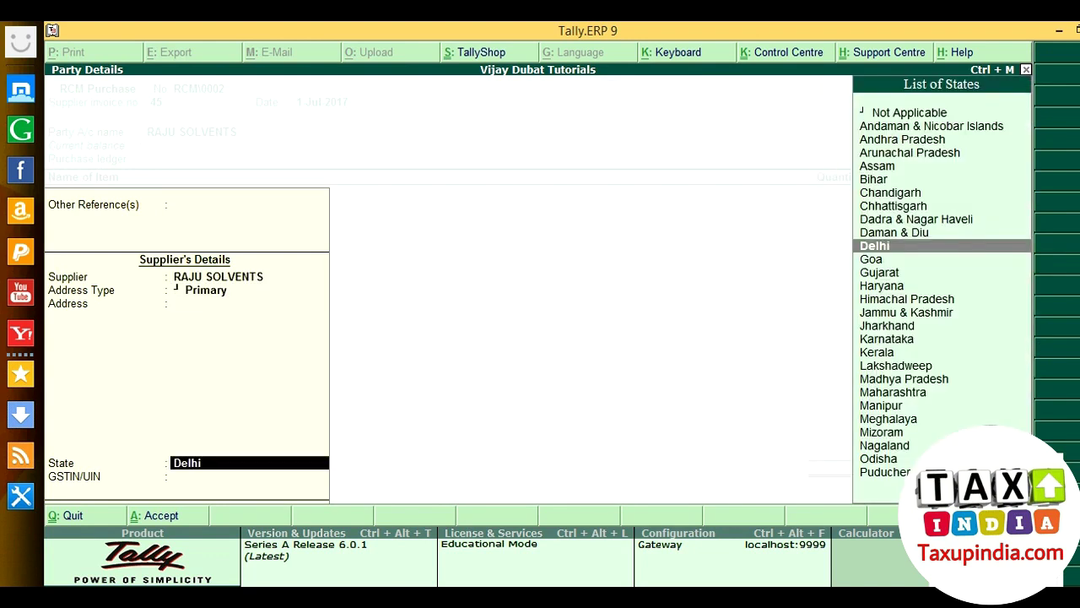
key(Return)
key(Return)
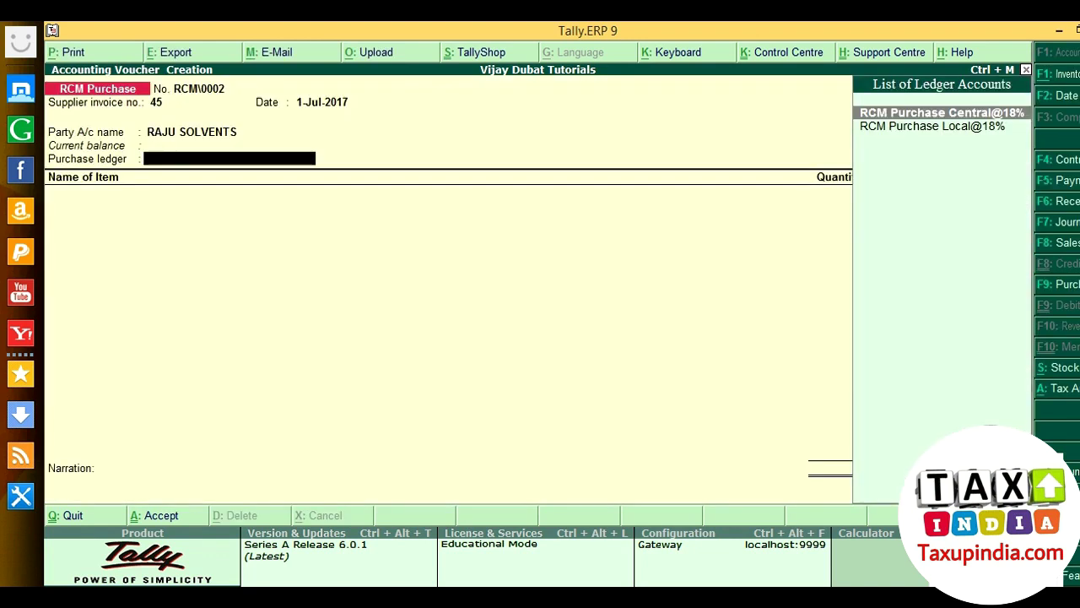
Choose RCM Purchase Central@18% as the voucher's purchase ledger.
key(Down)
key(Up)
key(Return)
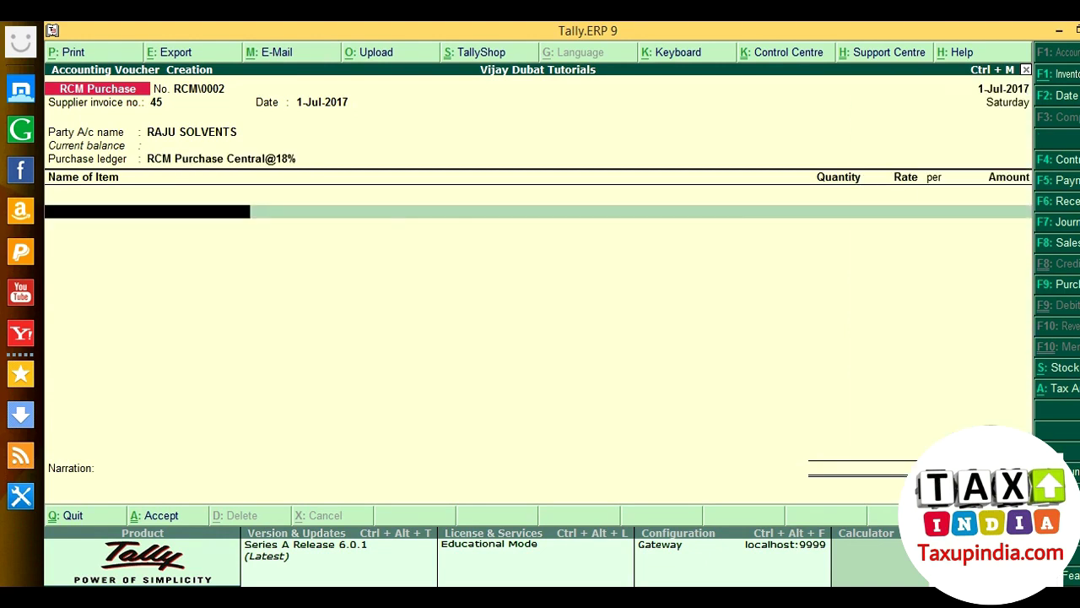
Open the RCM Purchase Central@18% ledger for alteration from the voucher and review the nature of transaction in its GST details.
key(BackSpace)
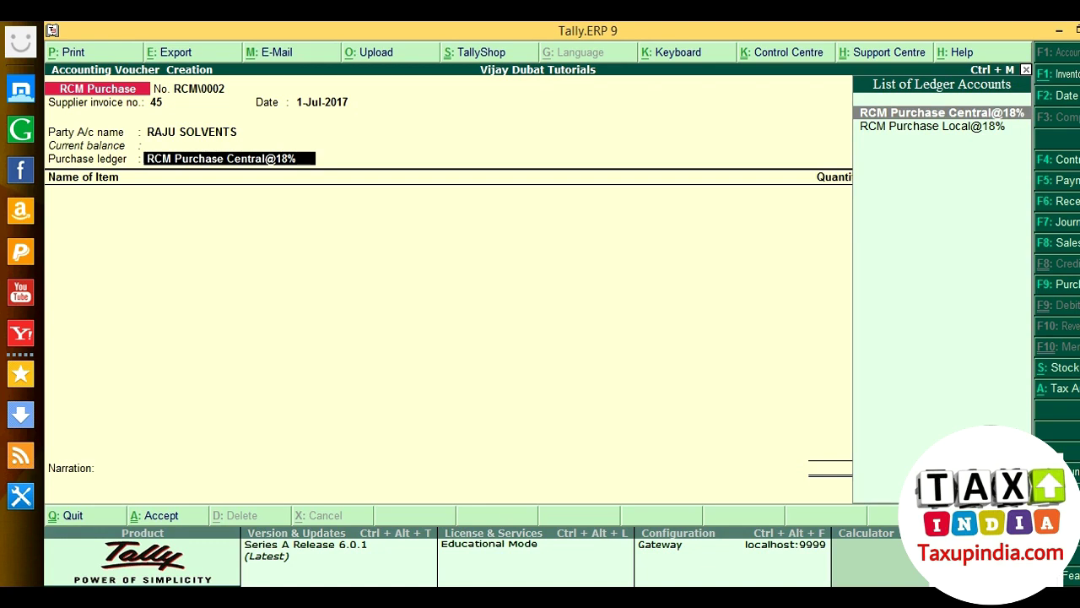
key(ctrl+Return)
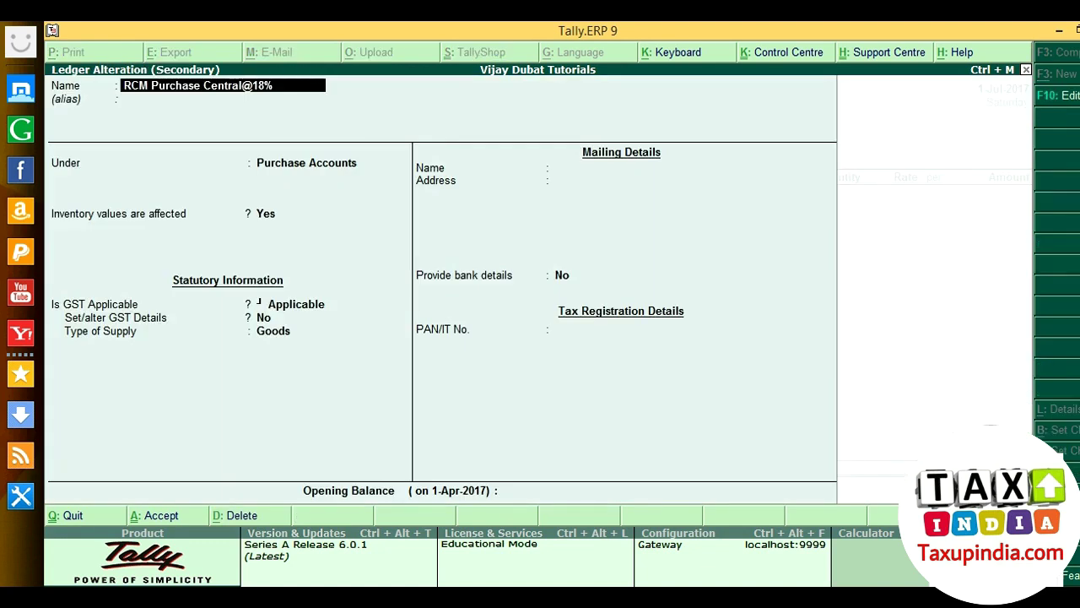
key(Return)
key(Return)
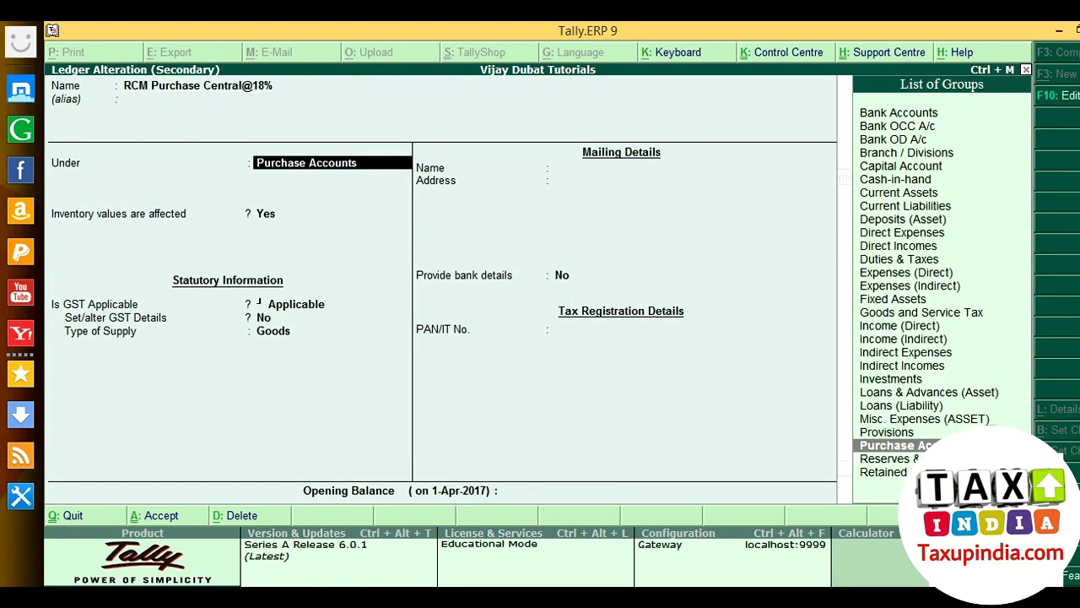
key(Return)
key(Return)
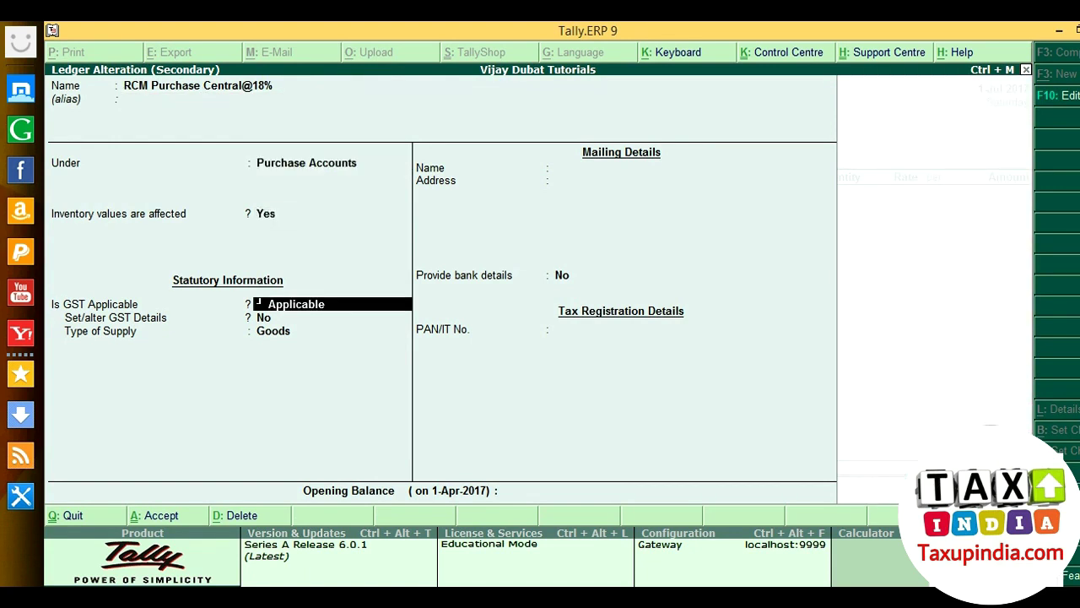
key(Return)
text(Y)
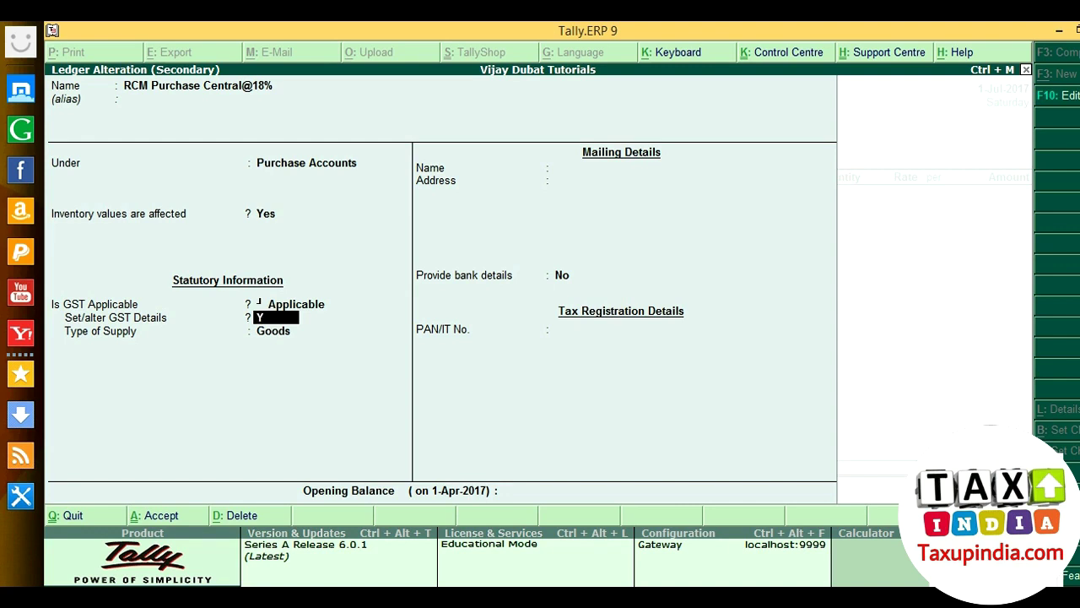
key(Return)
key(Return)
key(Return)
key(Return)
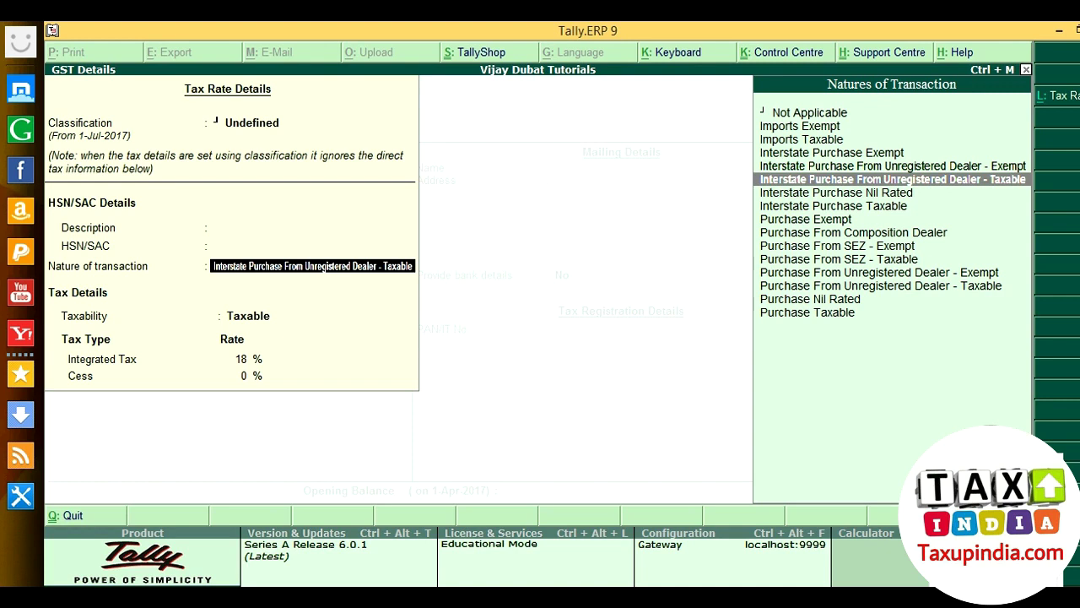
Keep the interstate unregistered-dealer taxable nature, 18% integrated tax and Goods supply type, and save the RCM Purchase Central@18% ledger.
key(Return)
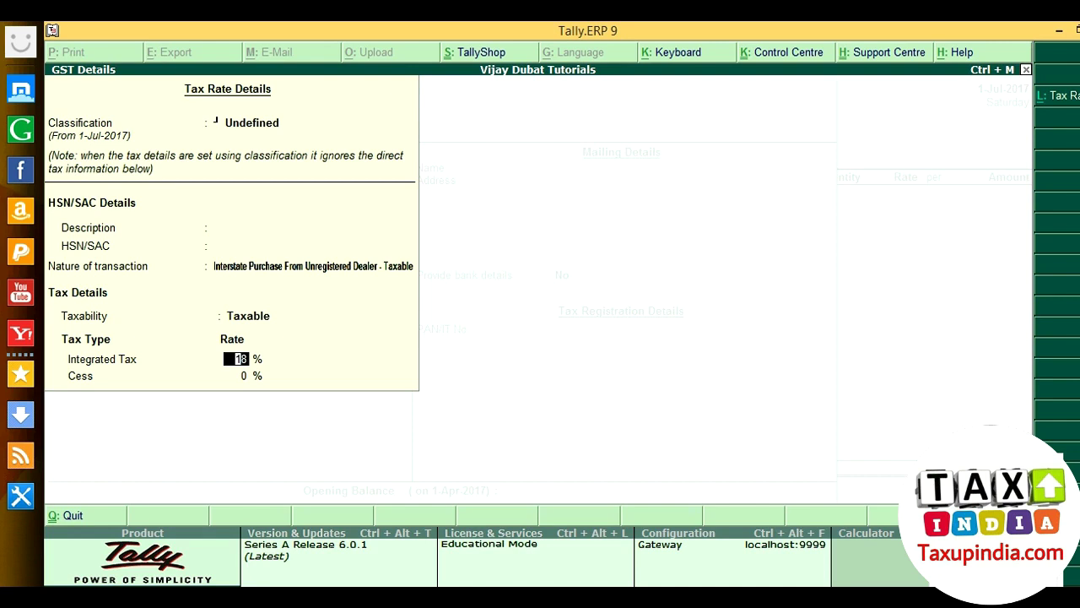
key(Return)
key(Return)
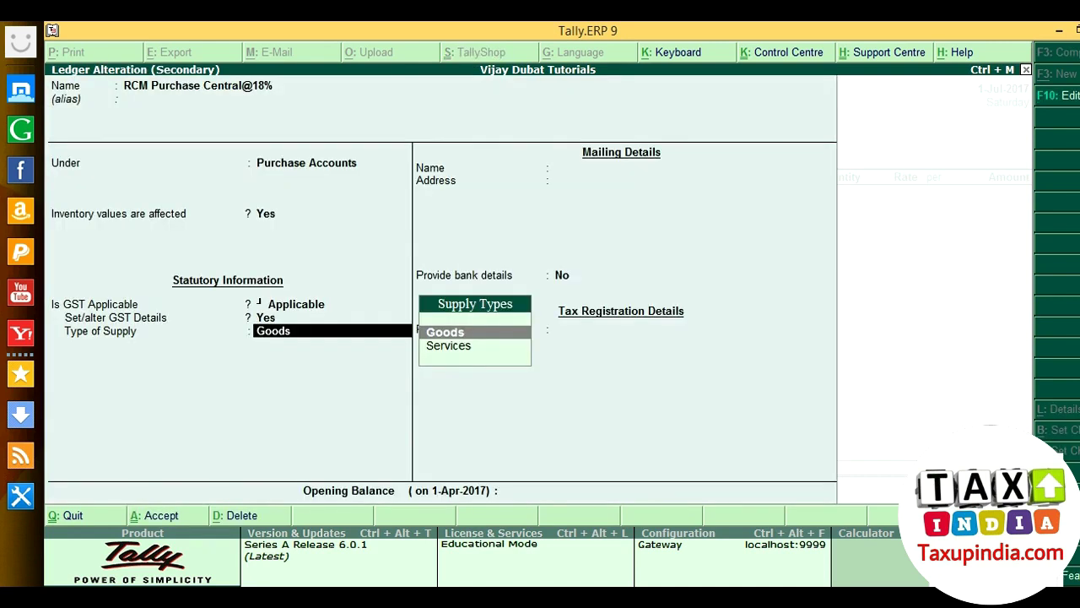
key(Return)
key(Return)
key(Return)
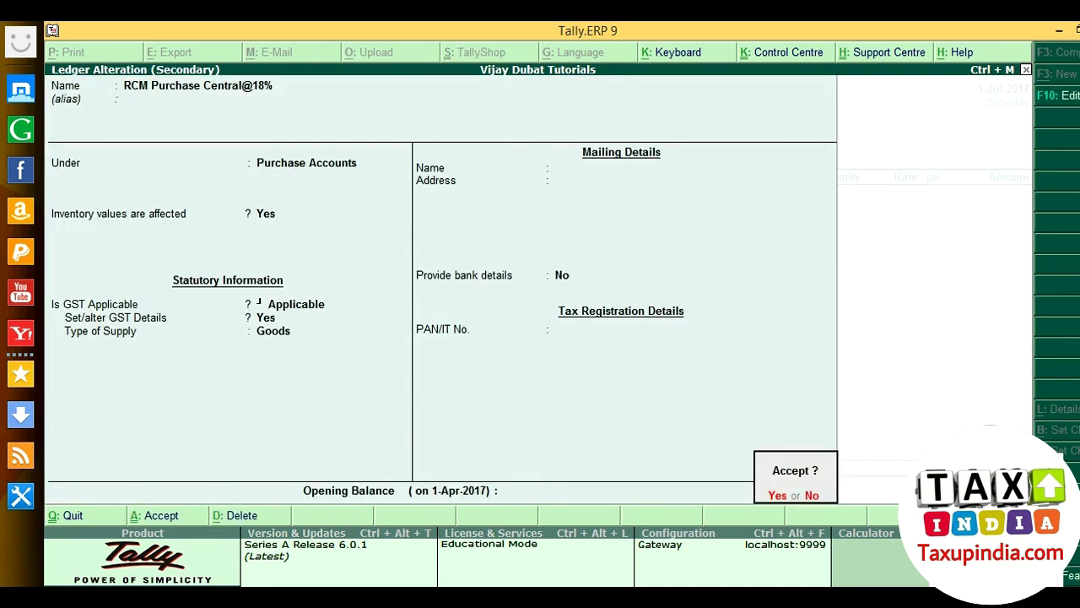
key(Return)
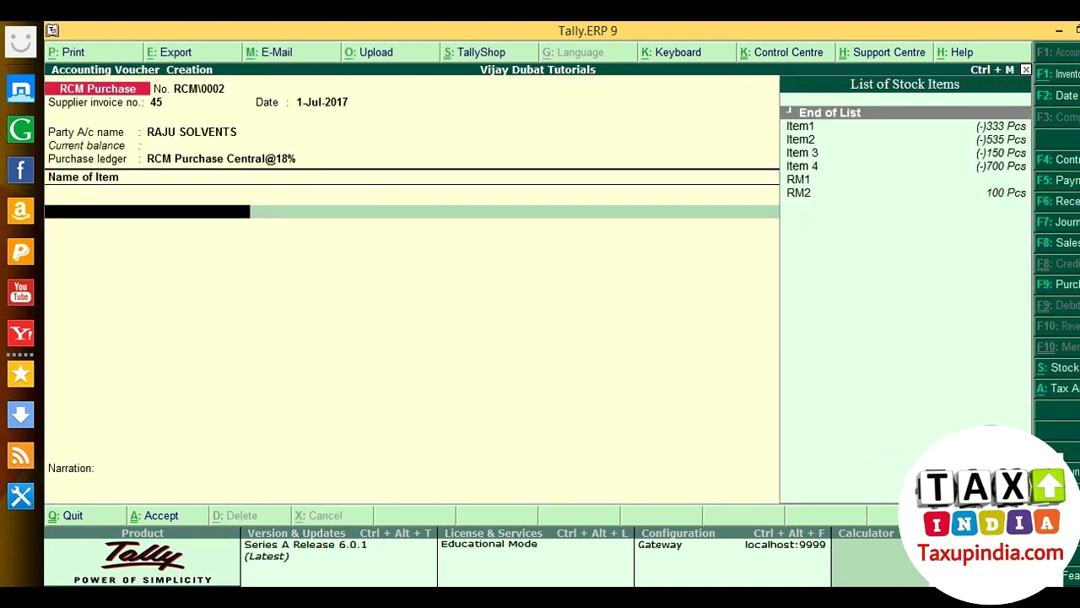
Add stock item RM2 to the purchase voucher with a quantity of 500 Pcs at a rate of 40.00.
key(Down)
key(Down)
key(Down)
key(Down)
key(Down)
key(Down)
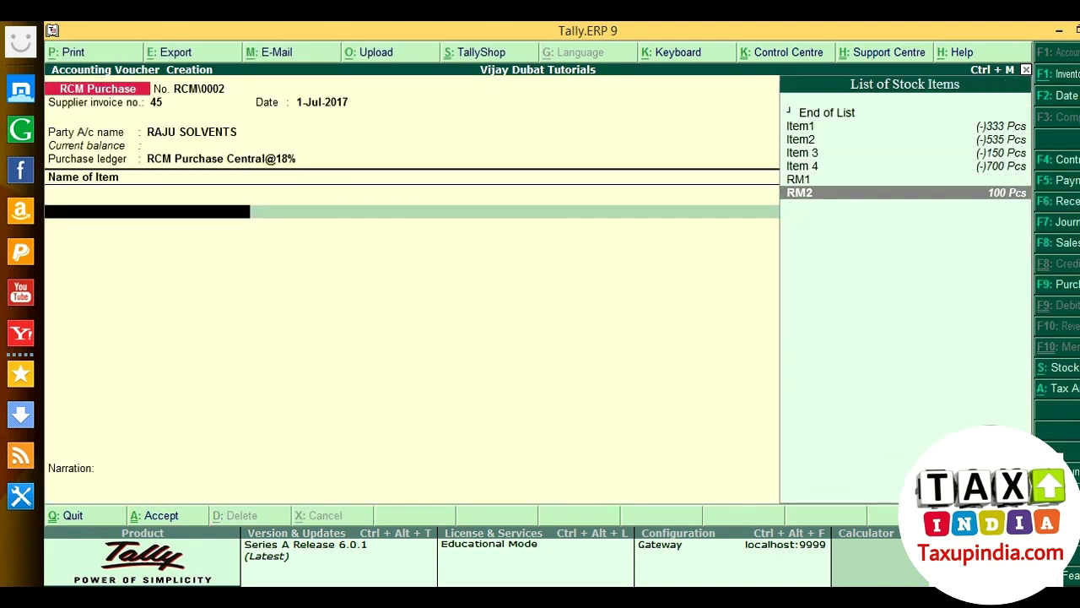
key(Return)
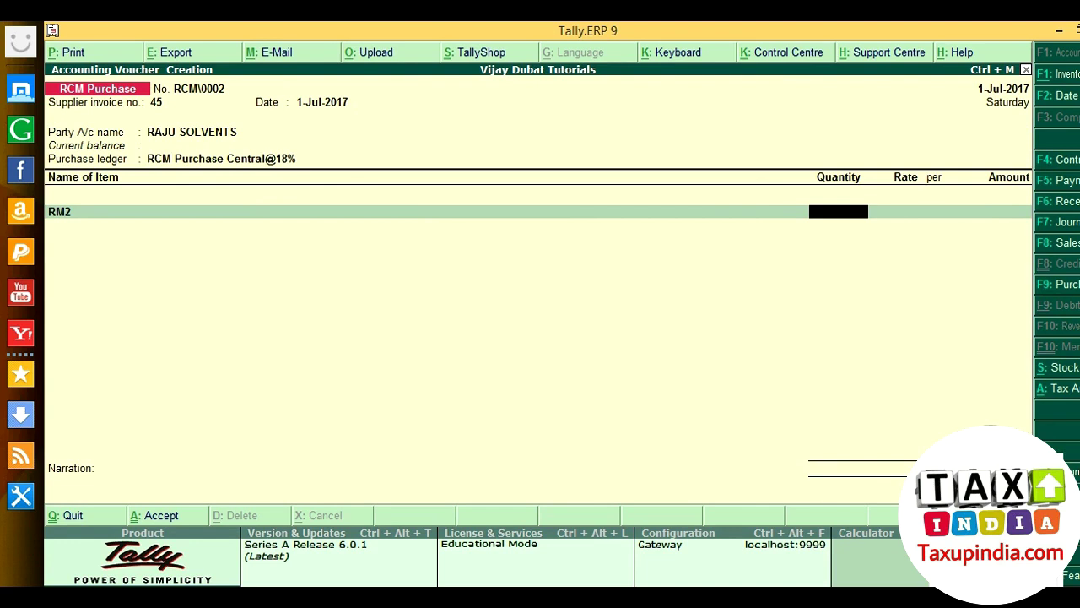
text(500)
key(Return)
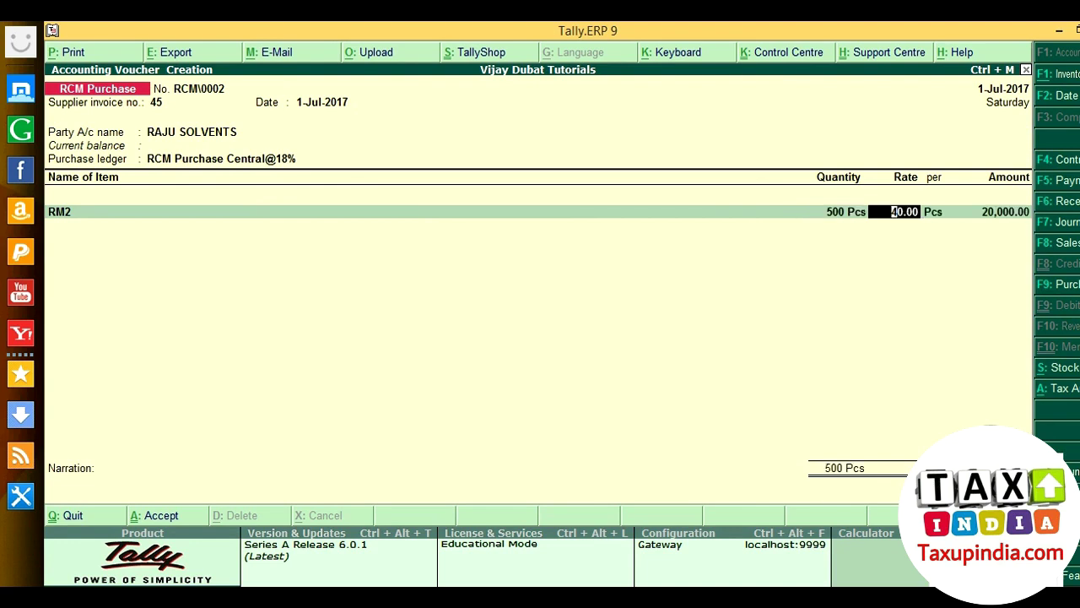
key(Return)
key(Return)
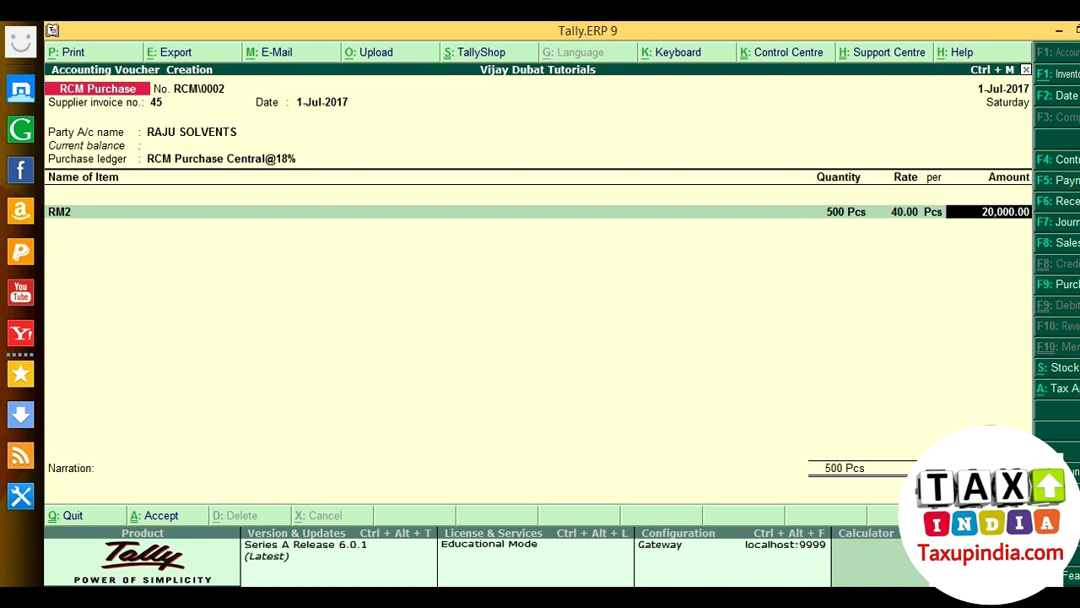
key(Return)
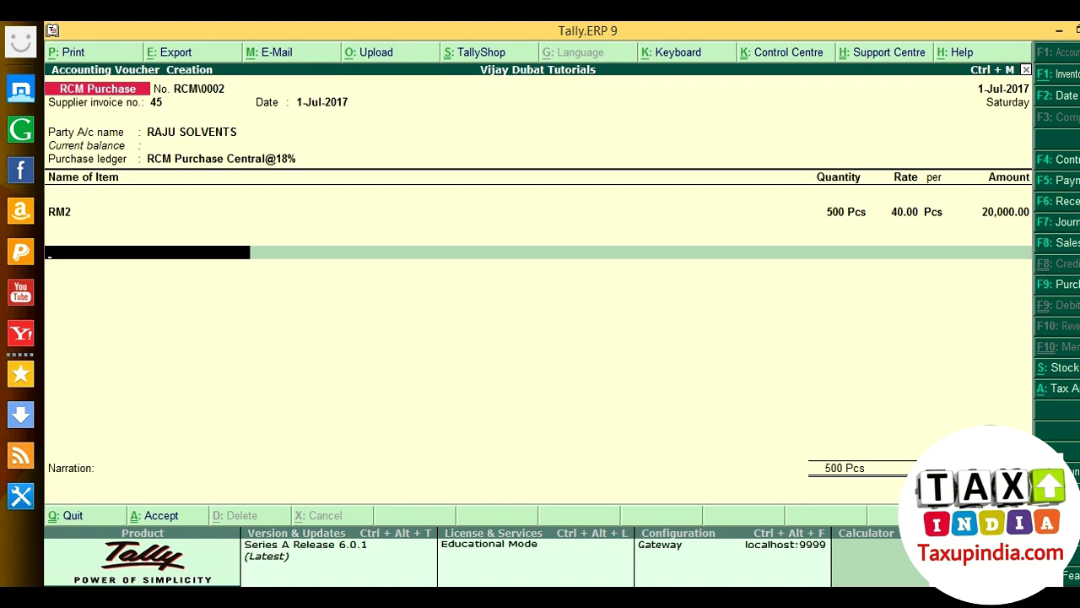
End the item list, save voucher RCM\0002 with a blank narration and leave voucher entry.
key(Return)
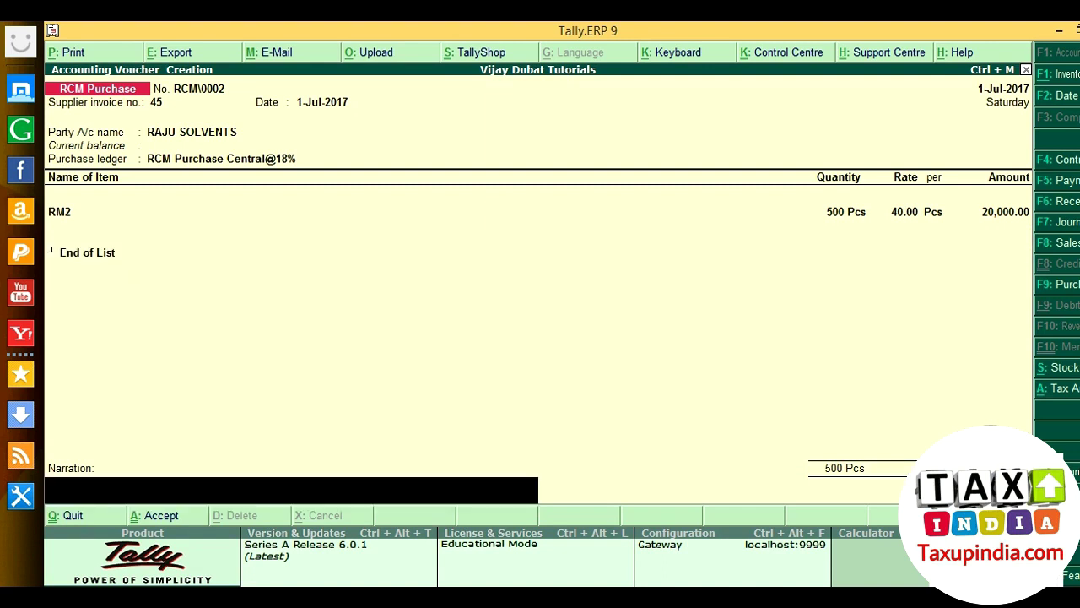
key(Return)
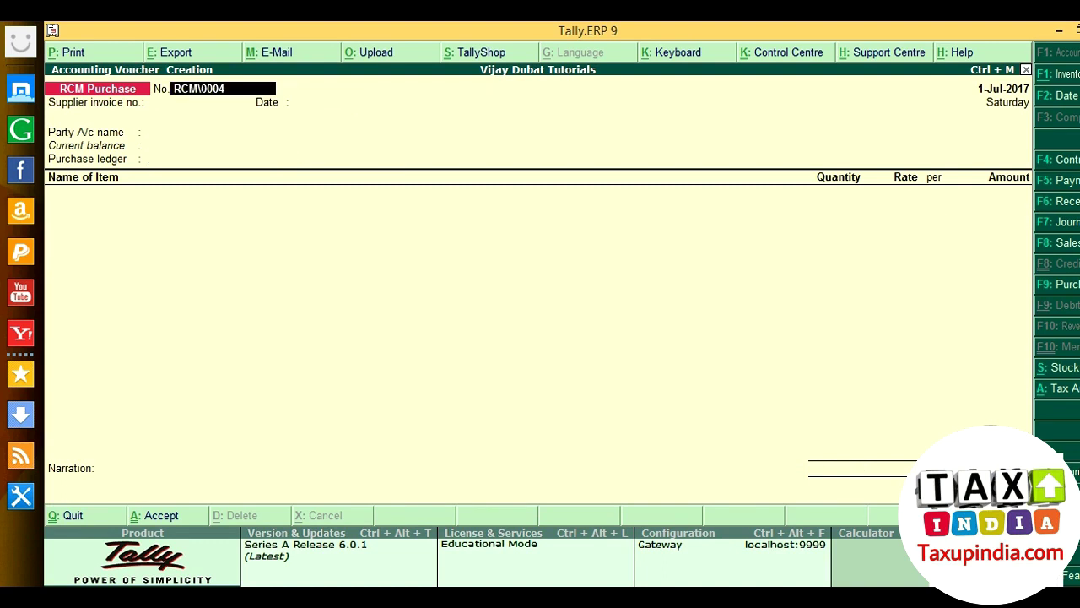
key(BackSpace)
key(Escape)
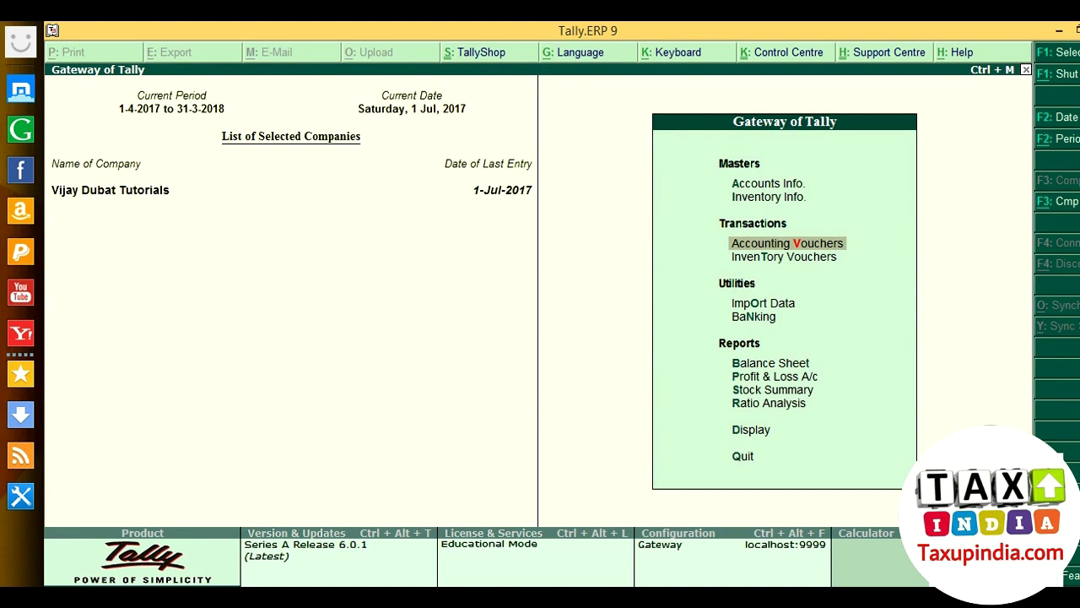
Open the GSTR-2 return among the GST statutory reports.
key(Down)
key(Down)
key(Down)
key(Down)
key(Down)
key(Down)
key(Down)
key(Down)
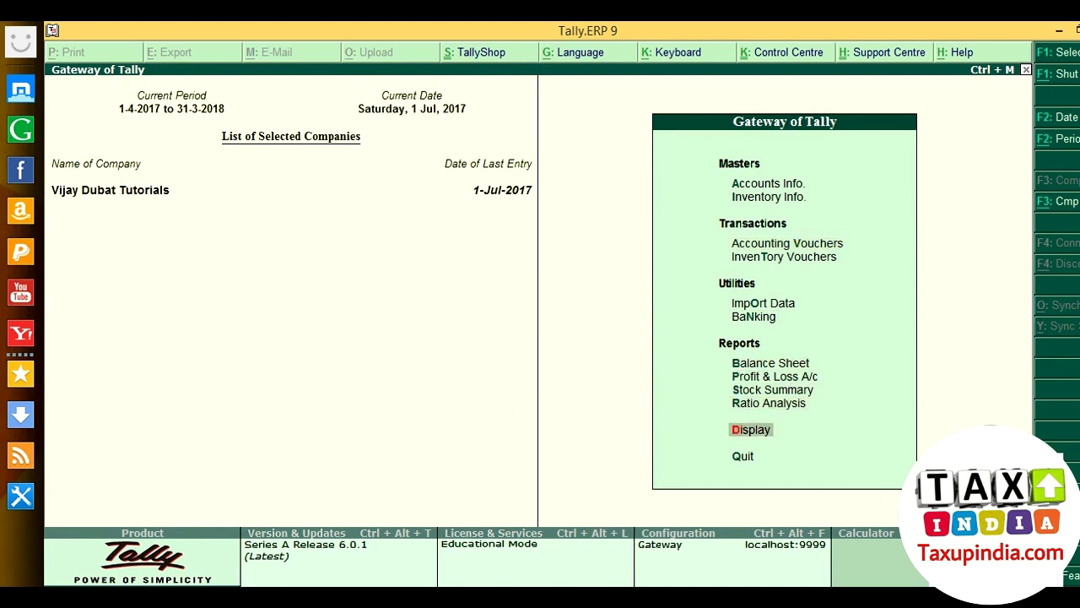
key(Return)
key(Down)
key(Down)
key(Down)
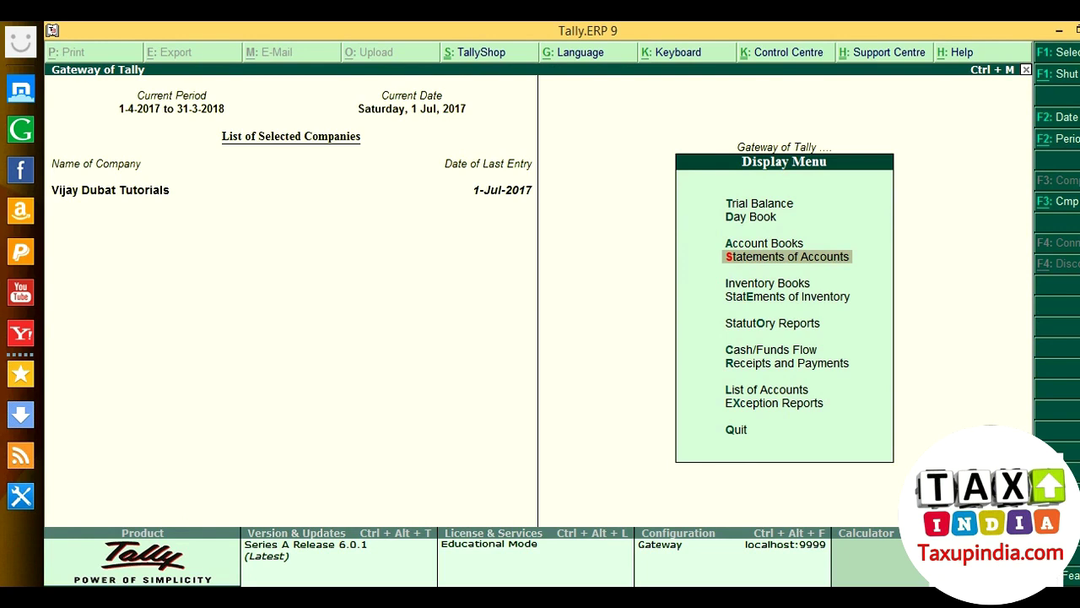
key(Down)
key(Down)
key(Down)
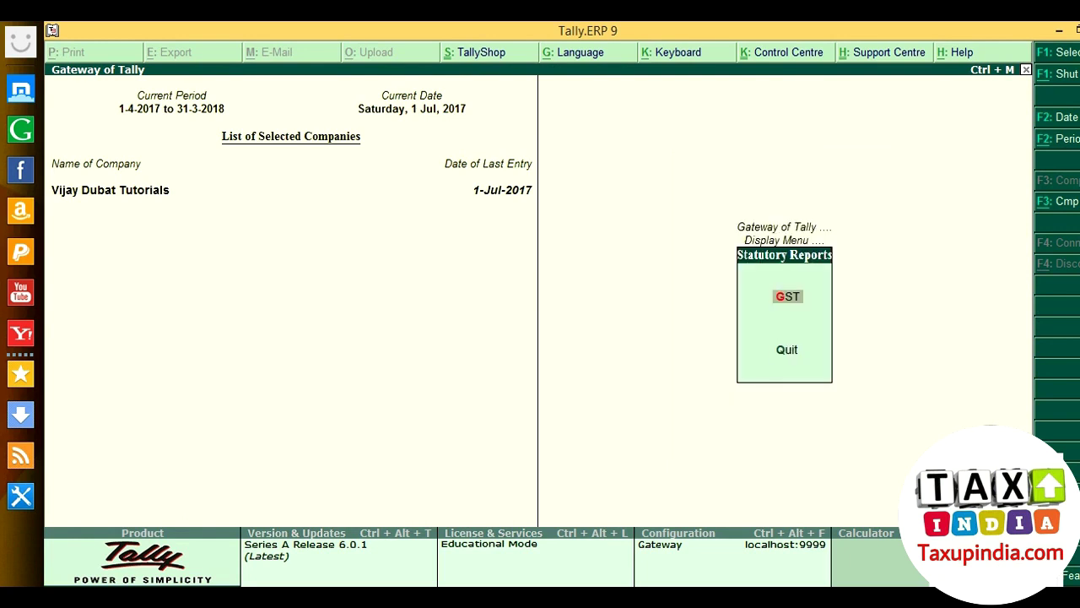
key(Return)
key(Down)
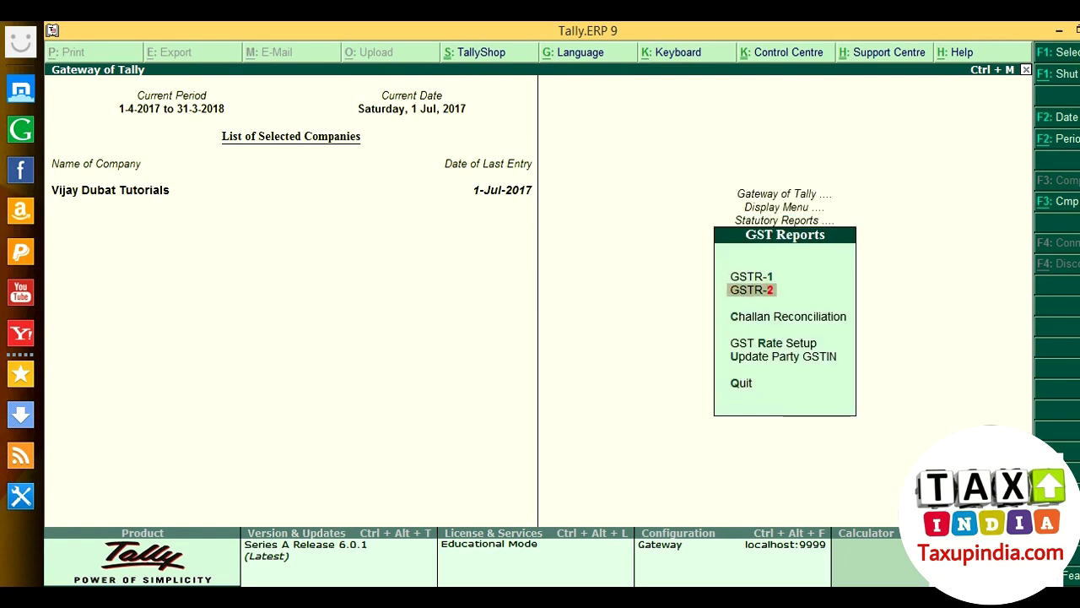
key(Return)
Open the voucher register behind the B2B Invoices line of GSTR-2.
key(Down)
key(Down)
key(Down)
key(Down)
key(Up)
key(Return)
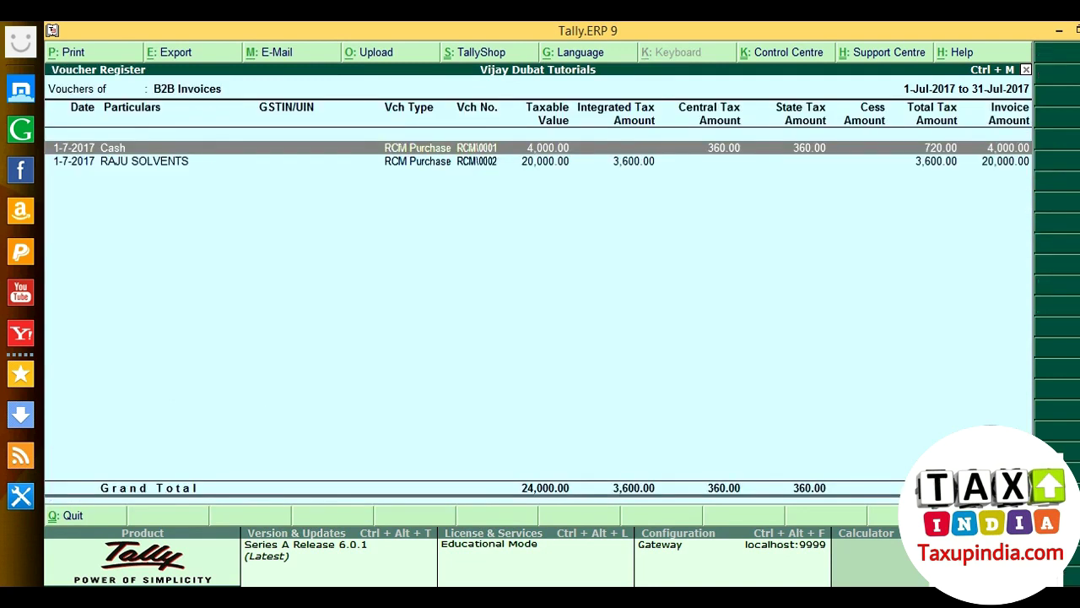
Compare the tax amounts of cash voucher RCM\0001 and RAJU SOLVENTS voucher RCM\0002, and close the register and GSTR-2.
key(Down)
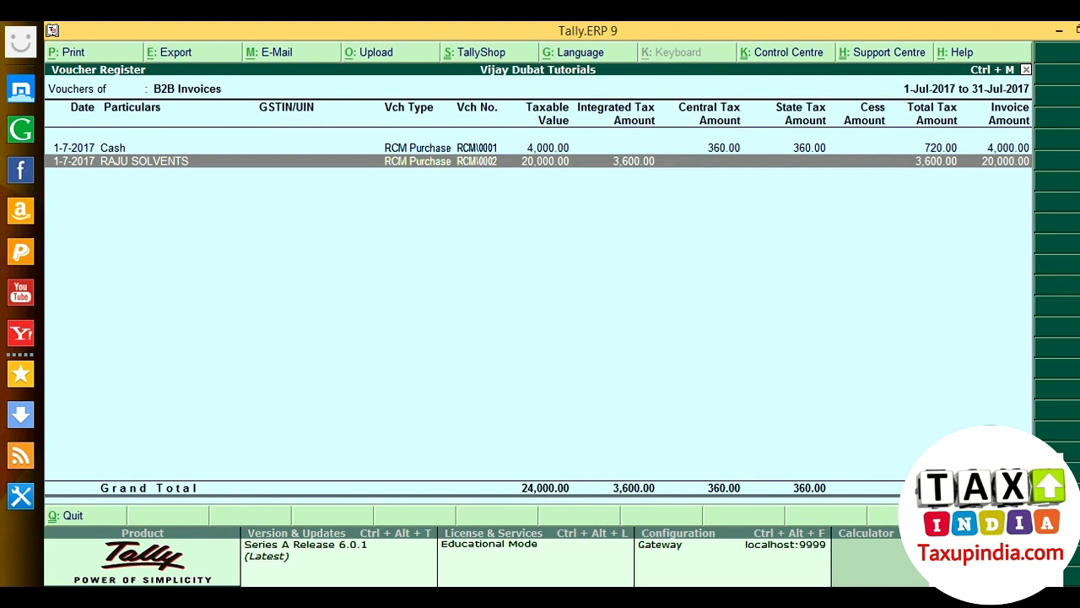
key(Up)
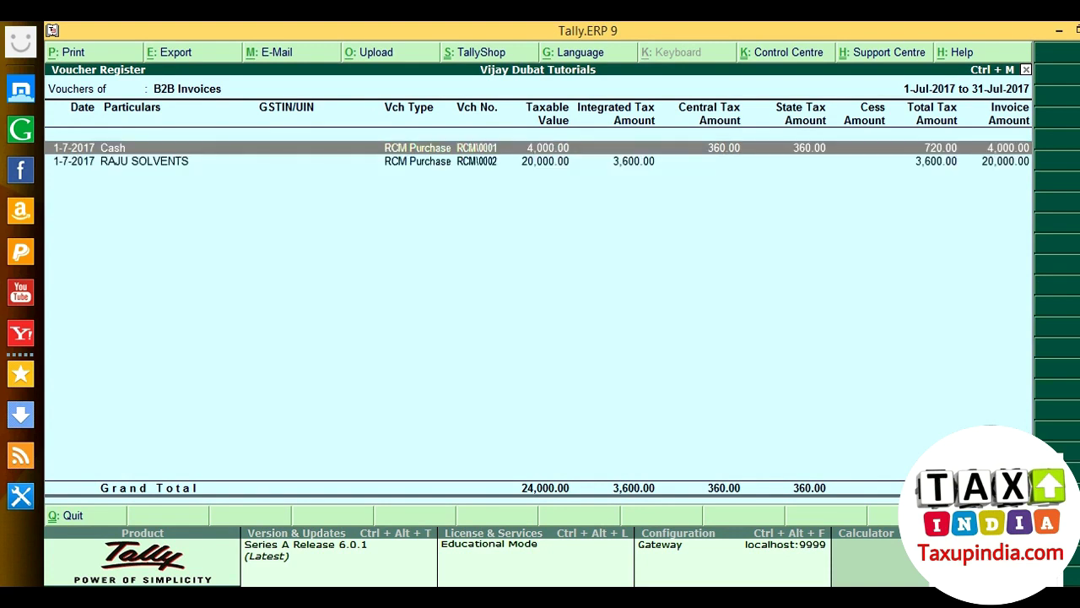
key(Down)
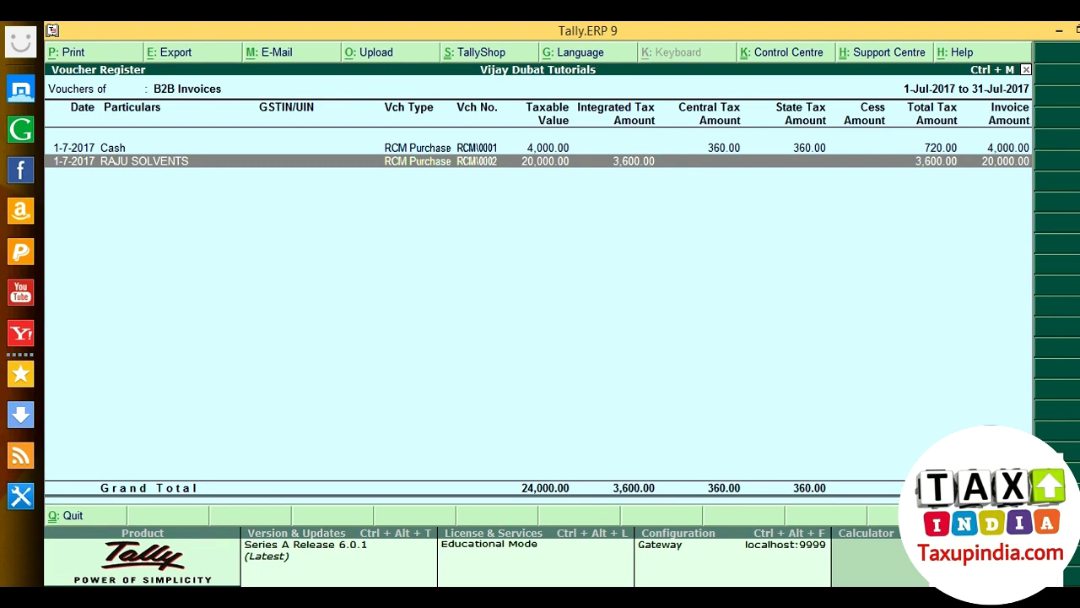
key(Up)
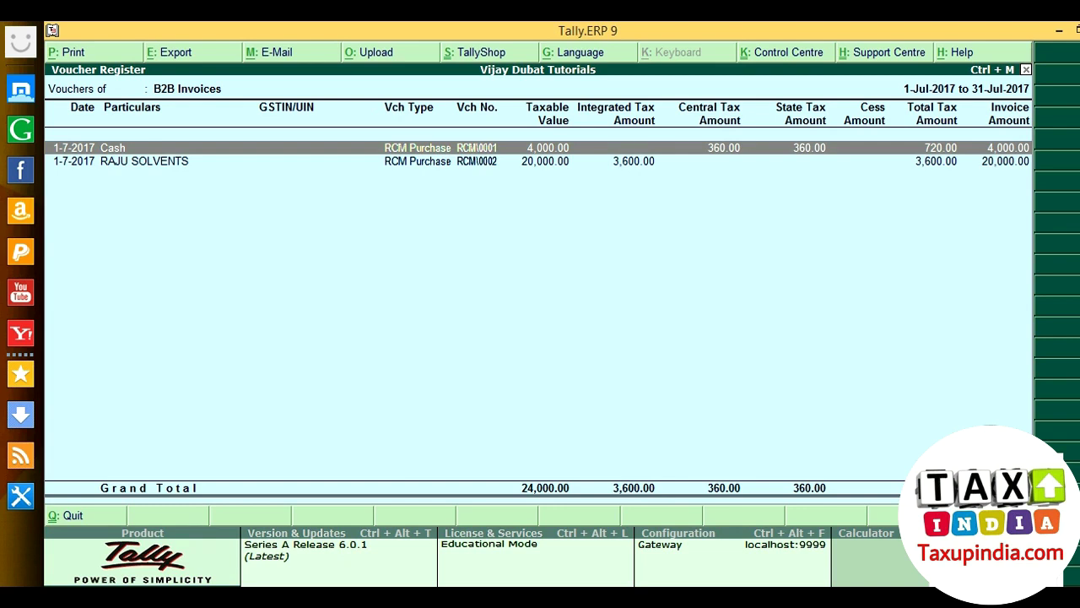
key(Down)
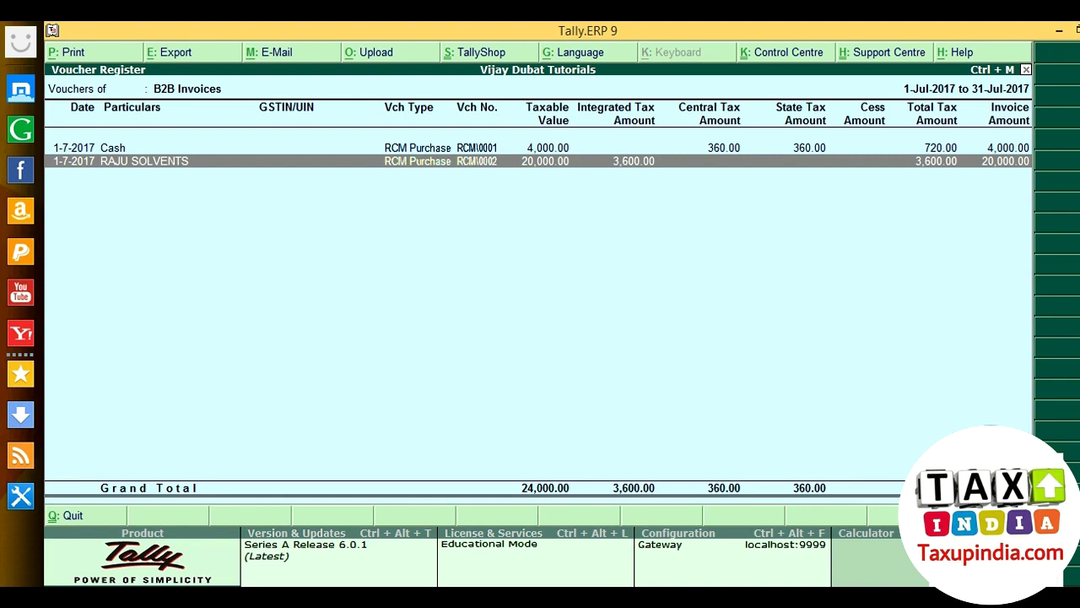
key(Escape)
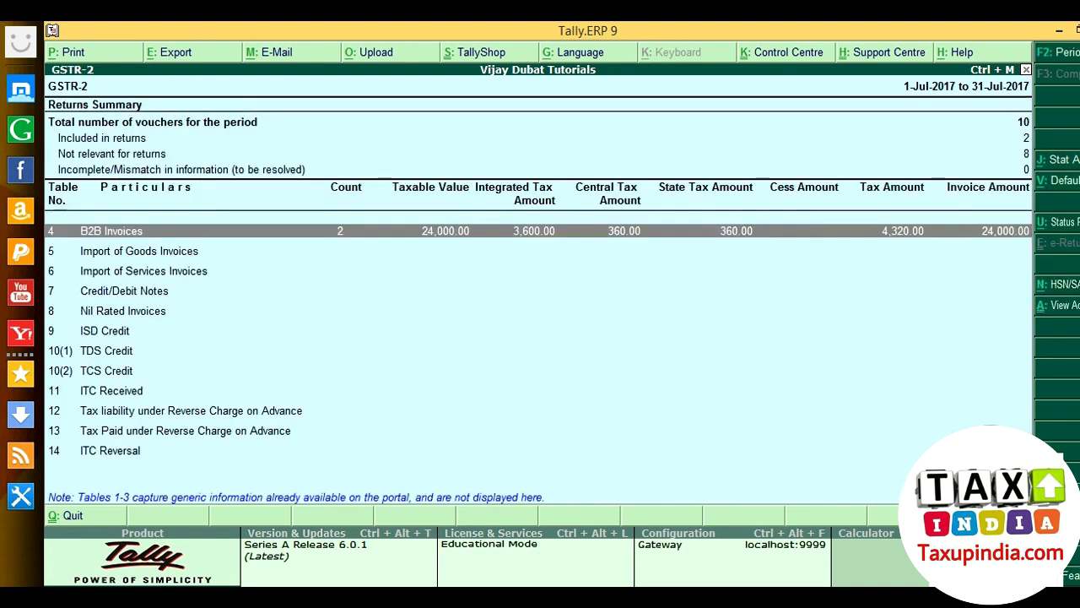
key(Escape)
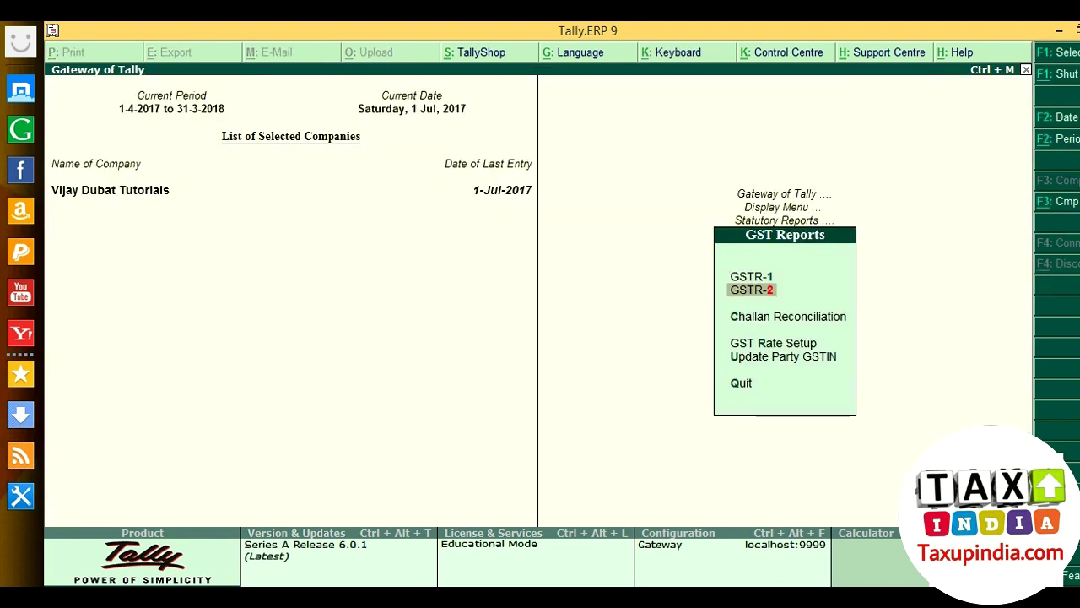